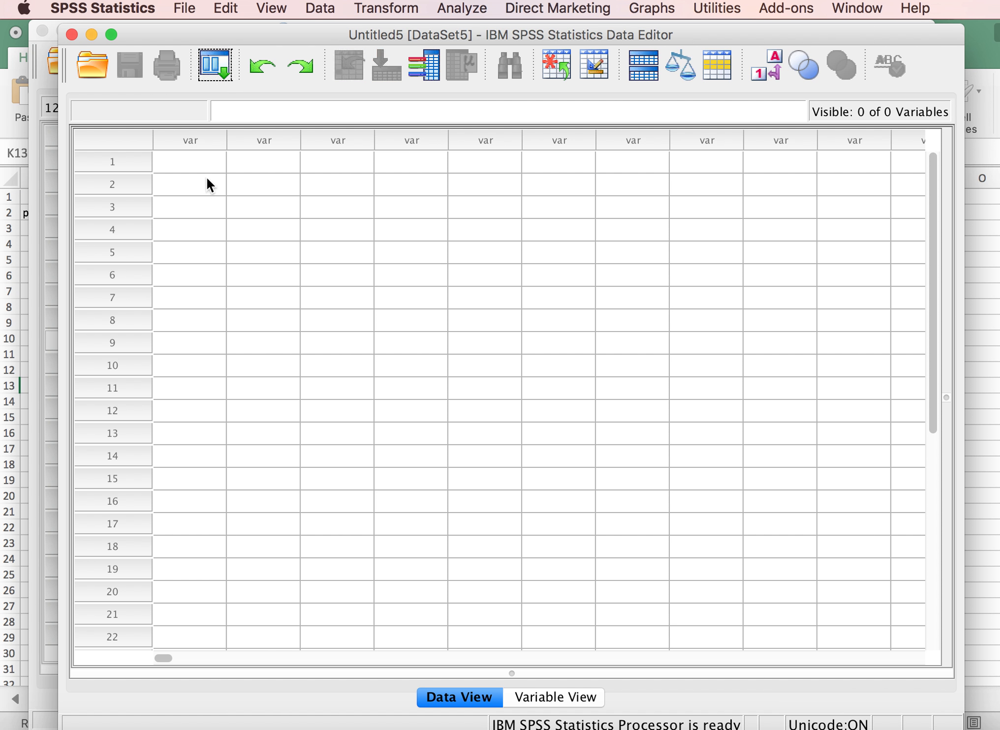
Define the first variable in Variable View with the name Dollars.
left_click(555, 699)
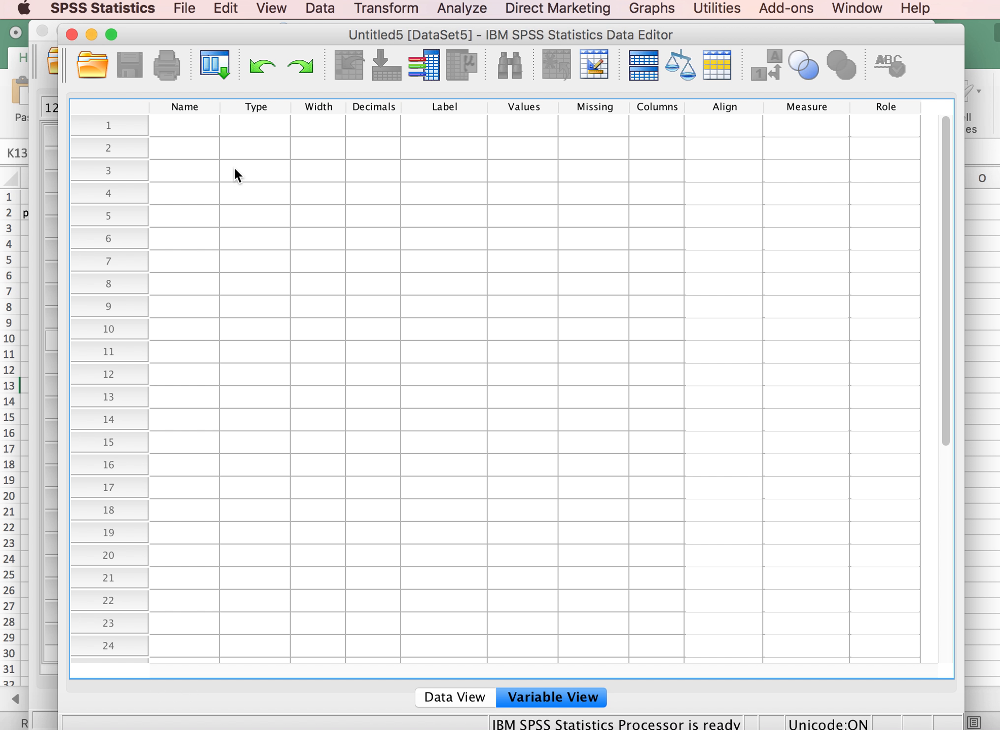
left_click(184, 122)
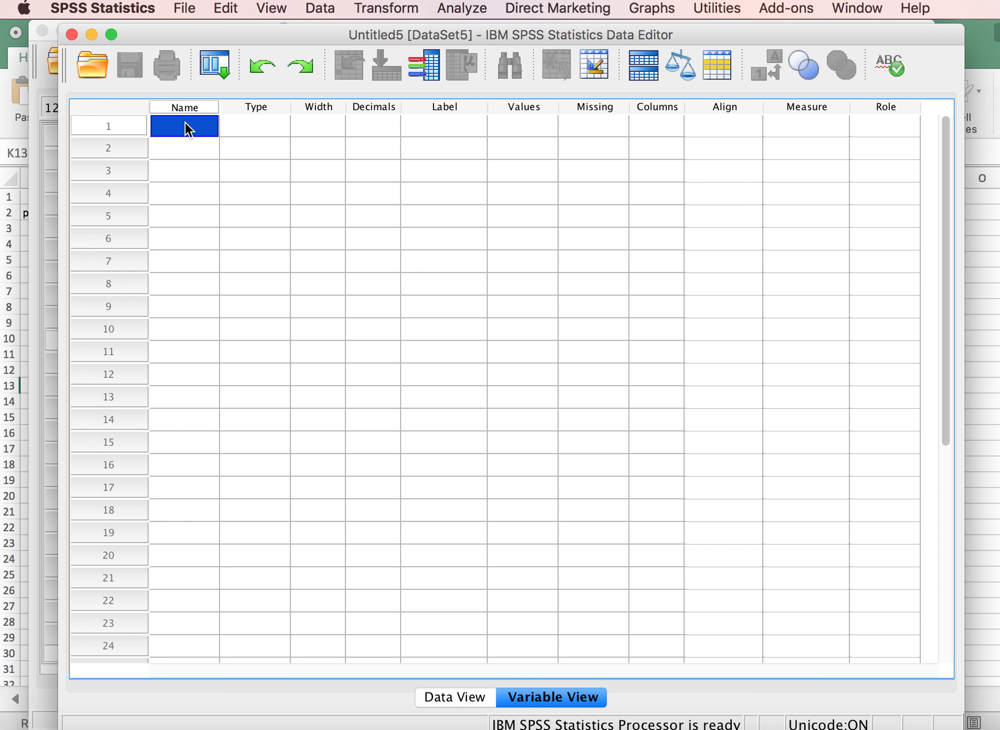
type("Dollars")
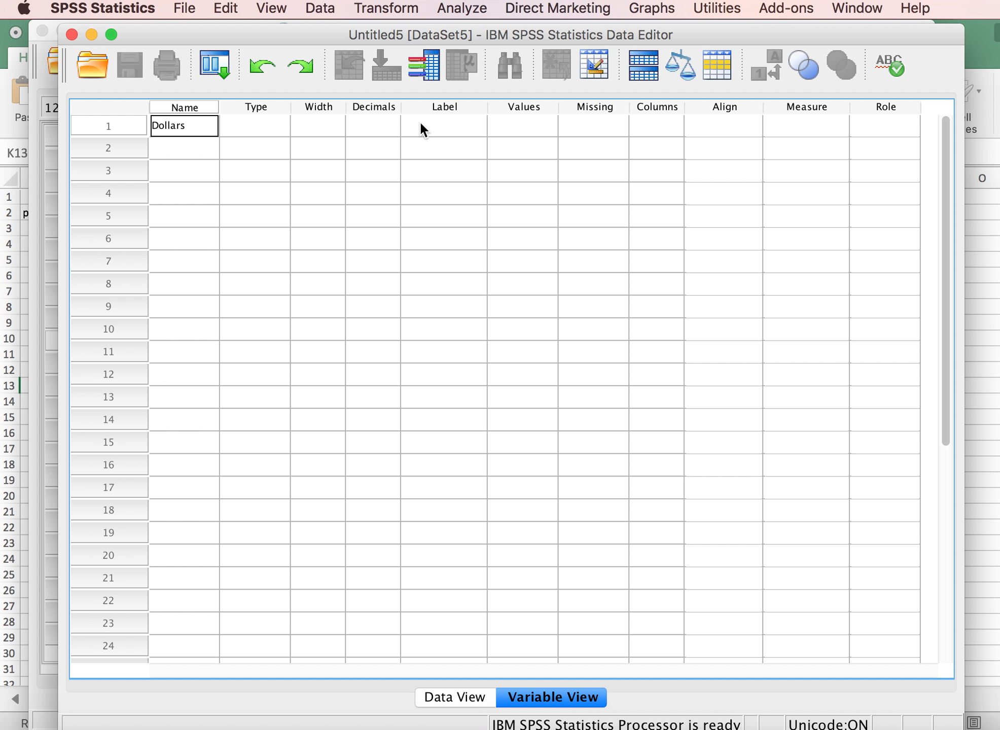
Label the Dollars variable "Dollars (in thousands) spent on trail maintenance" and widen the Label column to fit the text.
left_click(439, 127)
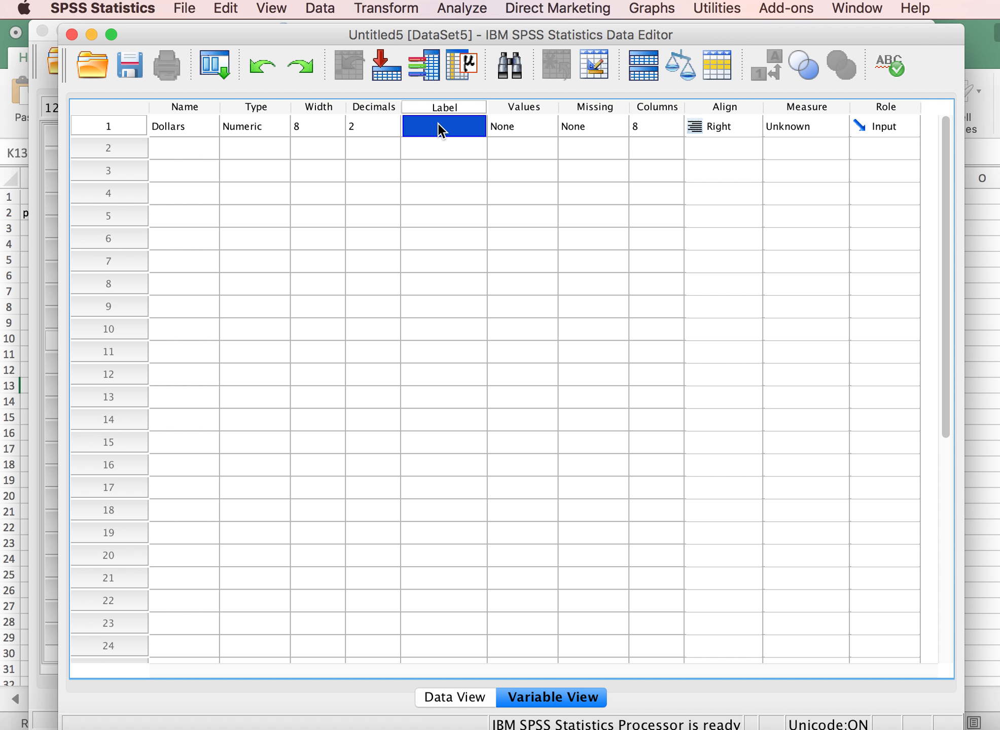
type("Dollars")
type(" (in")
type(" thousands")
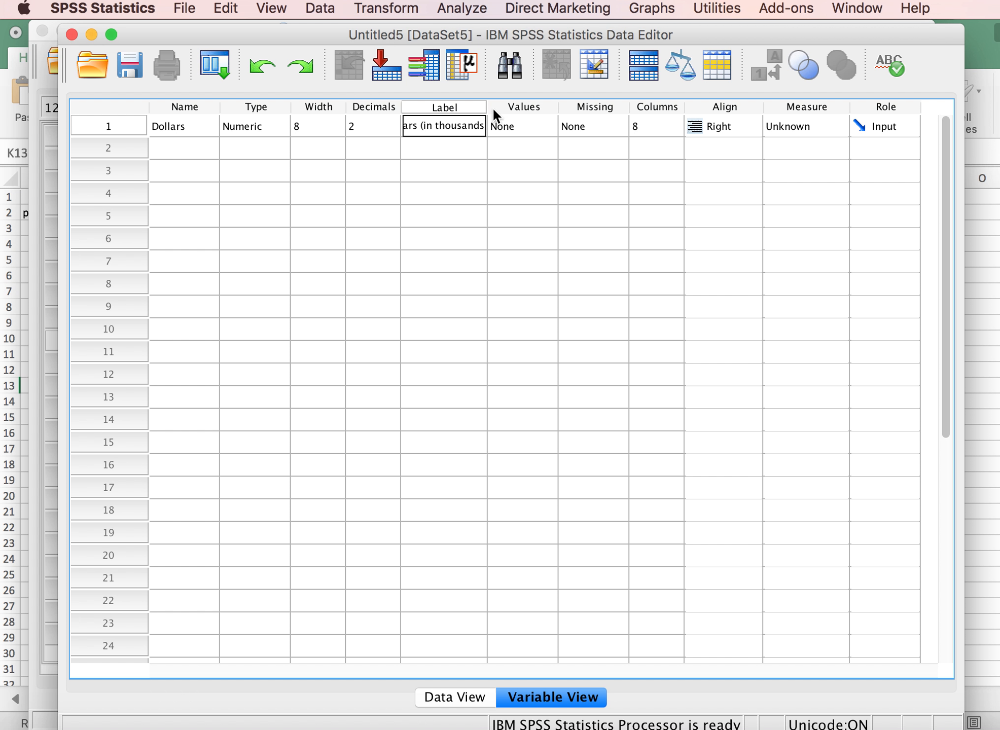
left_click_drag(488, 107, 630, 106)
left_click(516, 170)
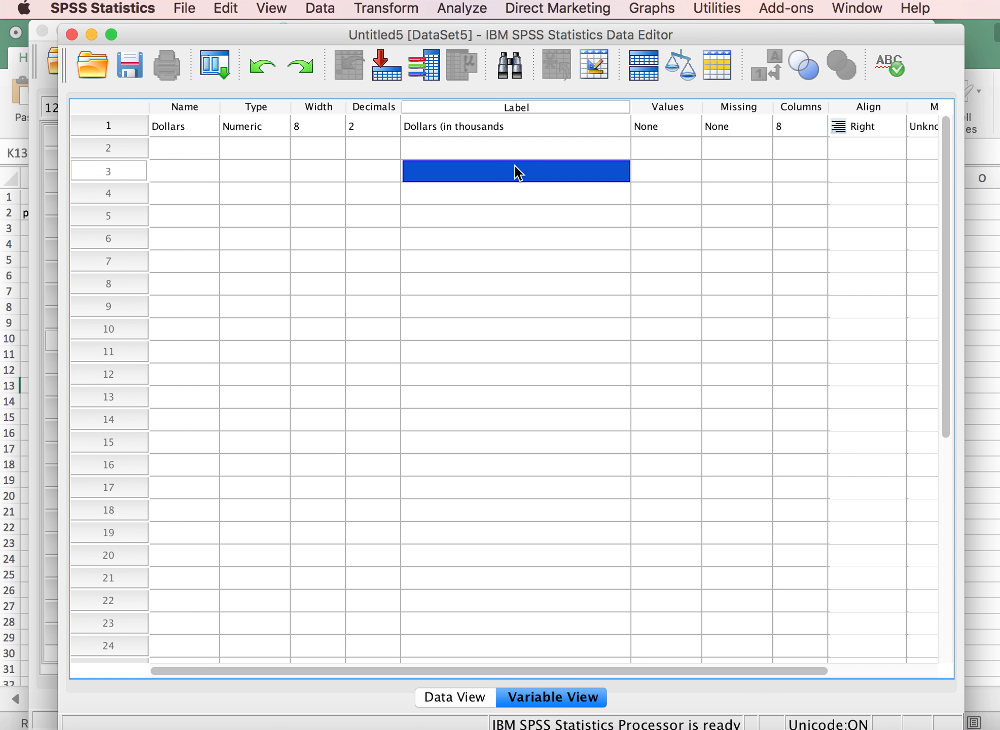
left_click(512, 126)
left_click(513, 124)
type(")")
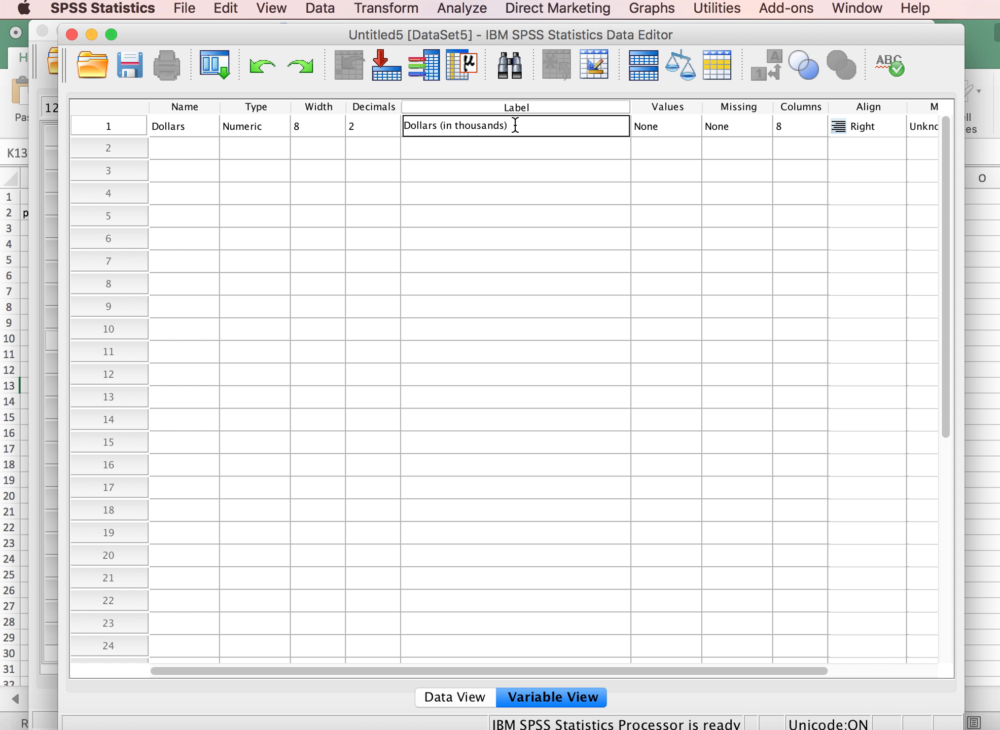
type(" spent on trail maintenance")
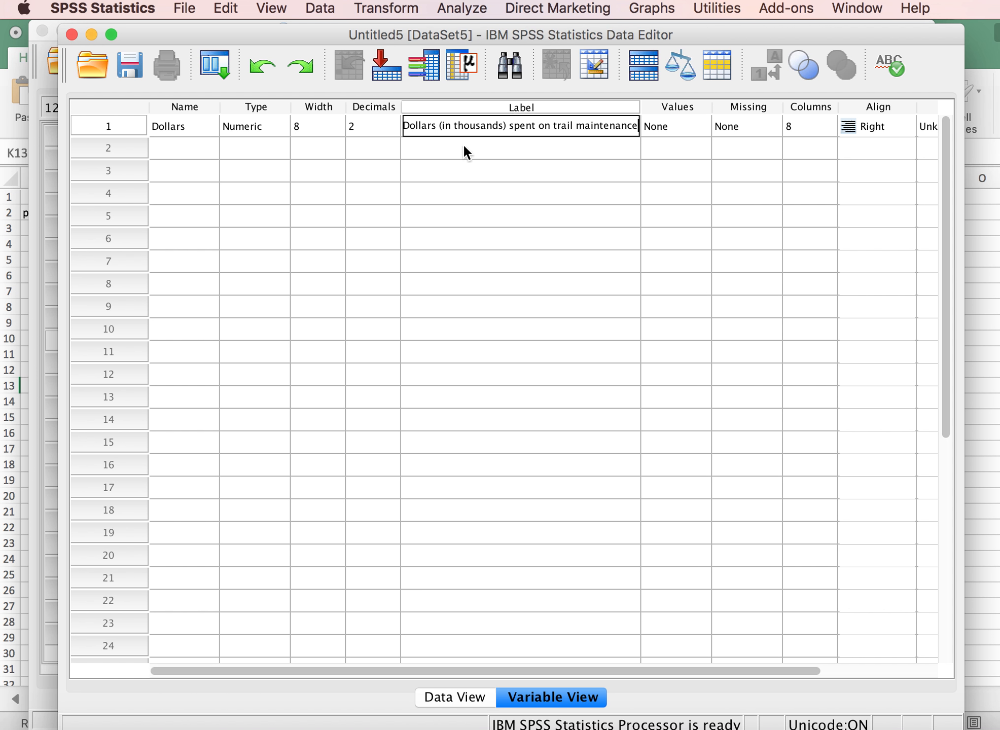
Define a second variable named Trail with the label "Name of Trail".
left_click(194, 150)
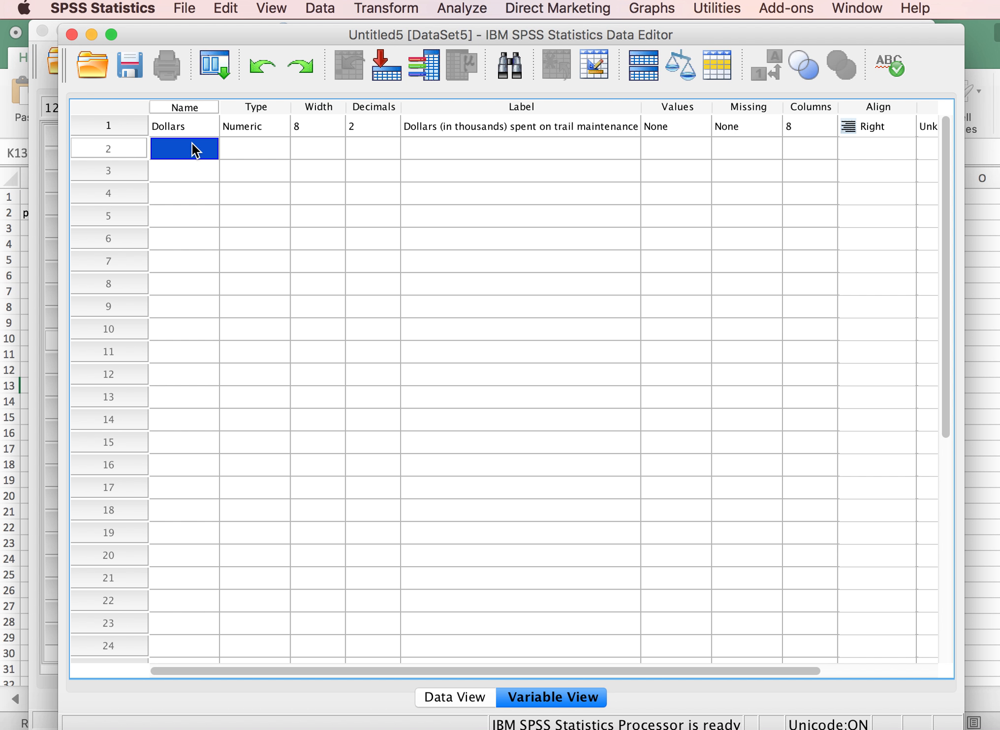
type("Trail")
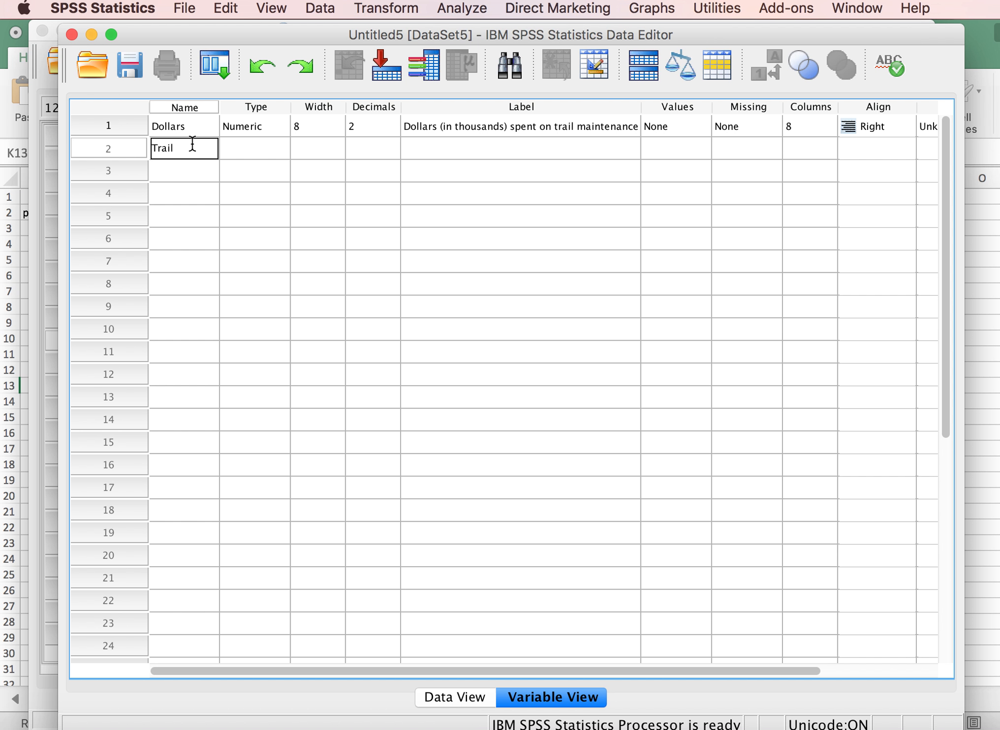
left_click(426, 146)
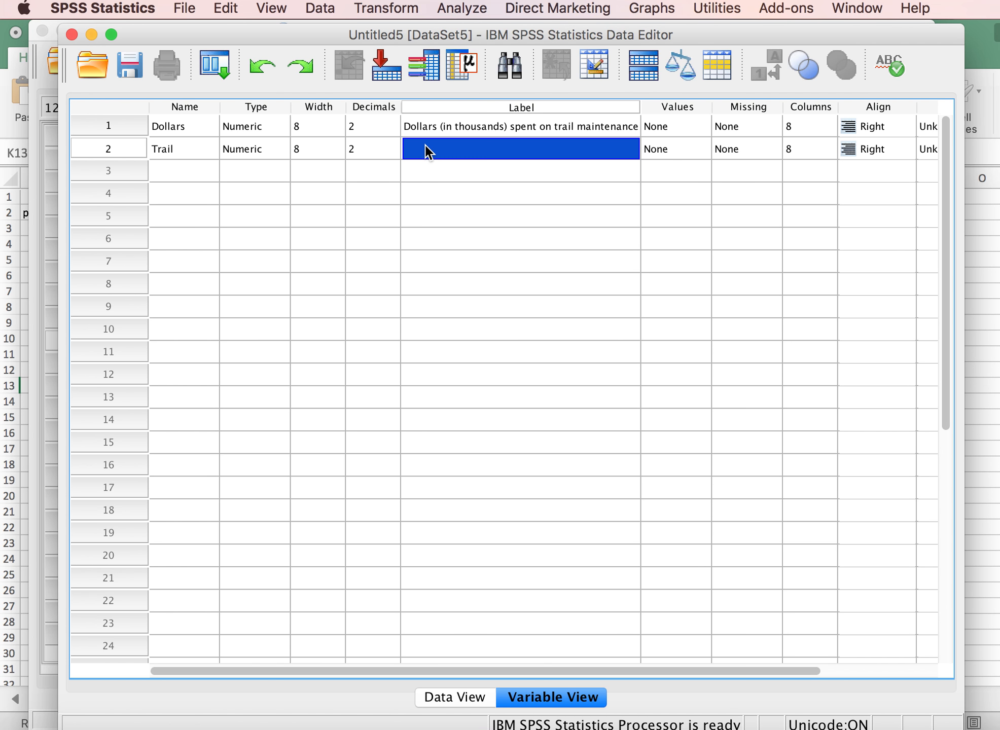
type("Name o")
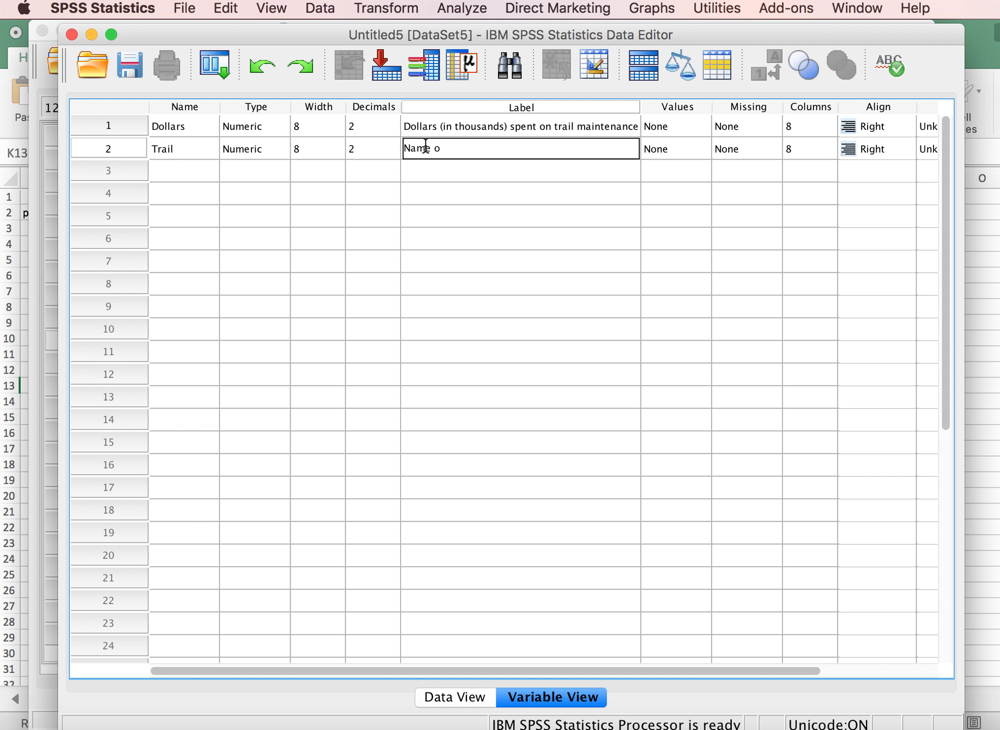
type("f Trail")
Open the value labels of the Trail variable and add value 1 as "Eaton Canyon".
left_click(703, 148)
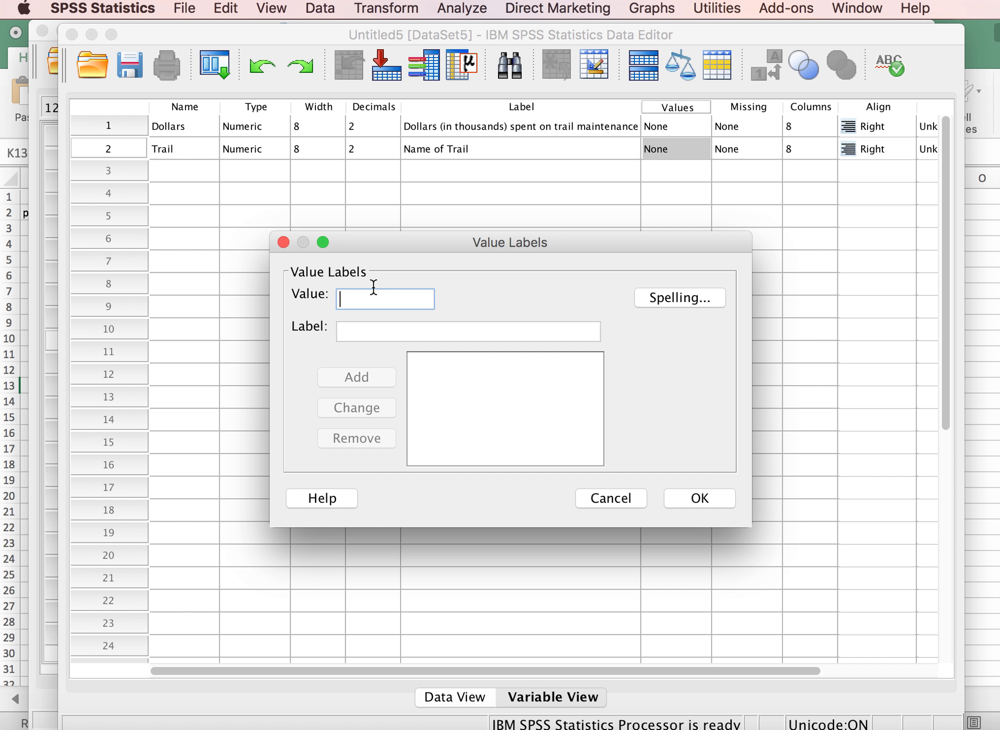
type("1")
left_click(360, 329)
type("Eaton CA")
key("BackSpace")
type("anyon")
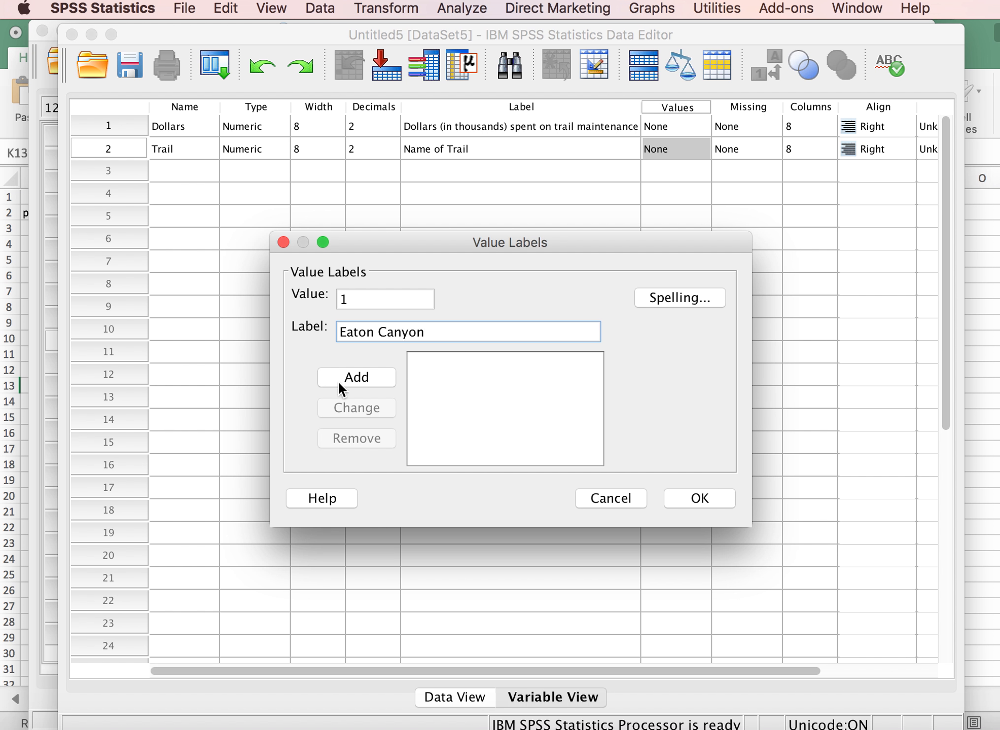
left_click(348, 376)
Add the value label 2 = "Grizzly Flat" for the Trail variable.
type("2")
left_click(355, 332)
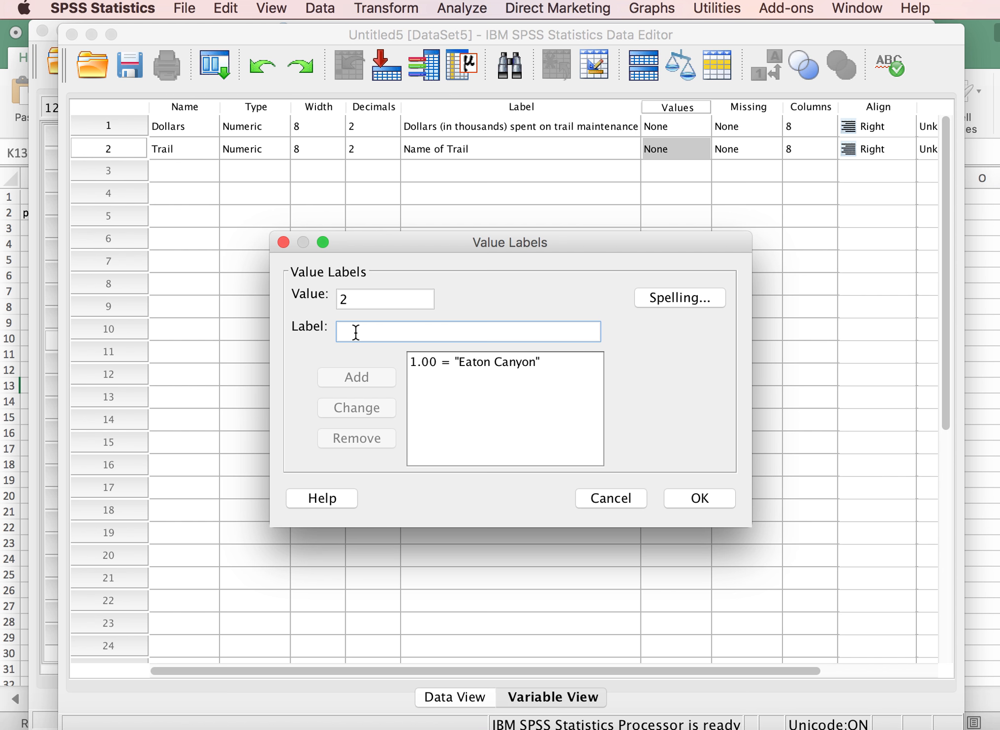
type("Grizzly Flat")
left_click(353, 372)
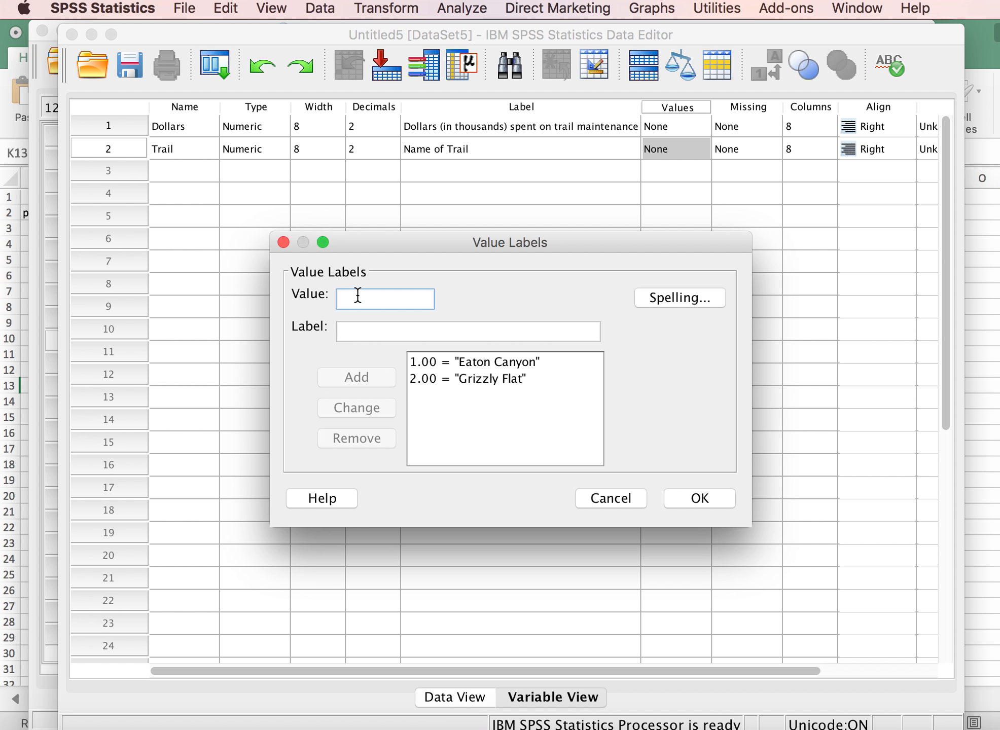
Add the value label 3 = "Rattlesnake" for the Trail variable.
type("3")
left_click(362, 330)
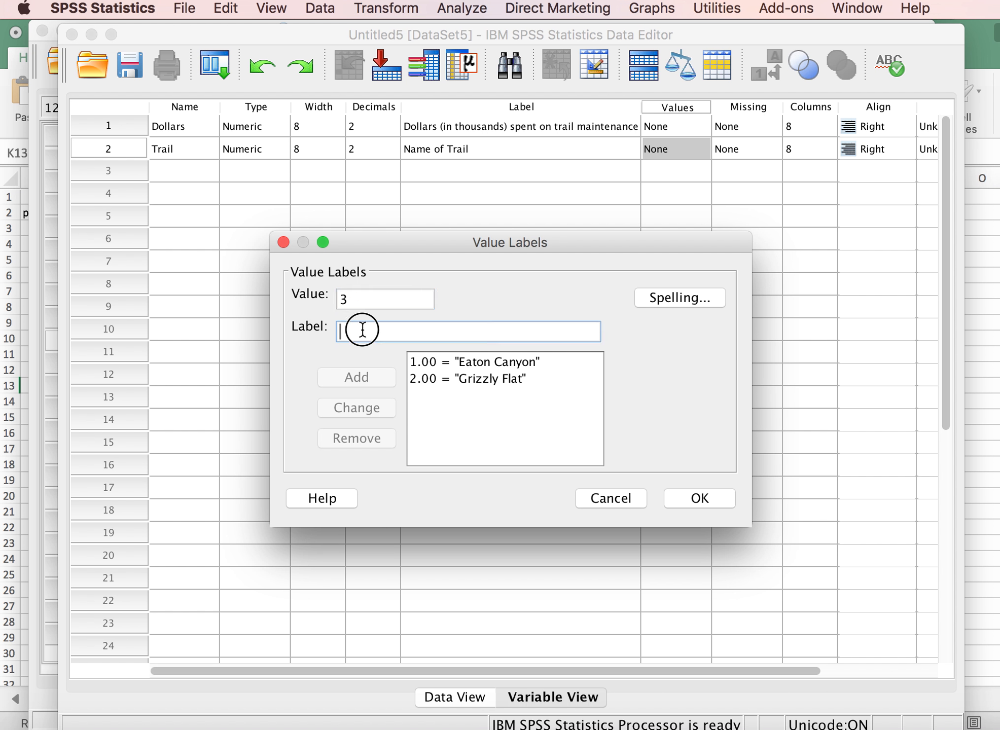
type("Rattlesnake")
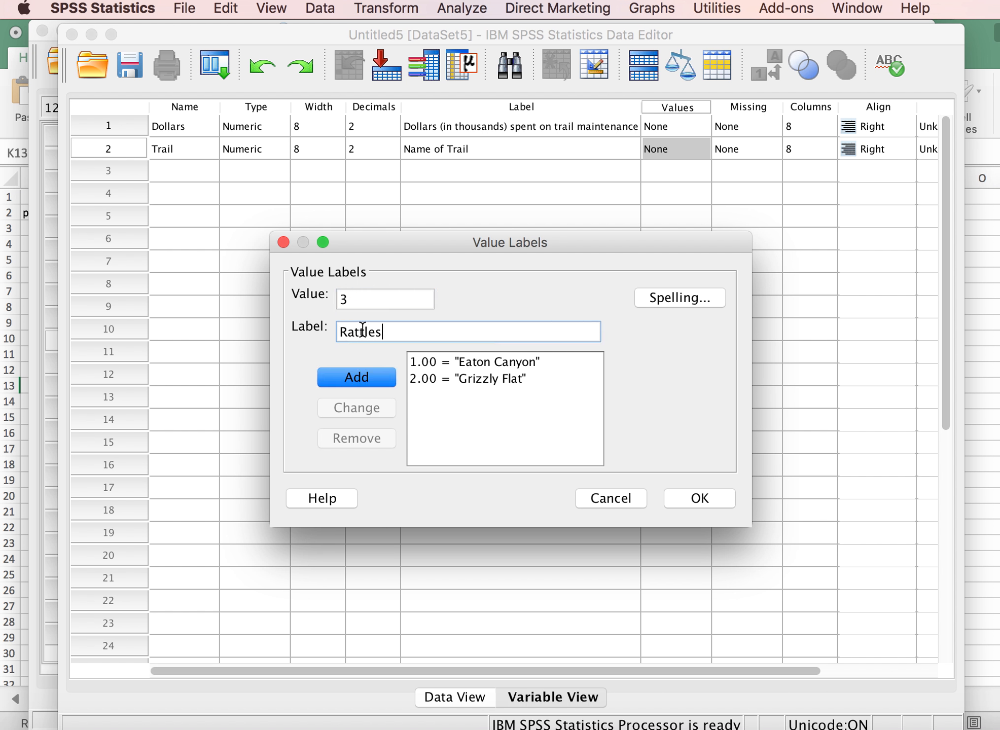
left_click(358, 373)
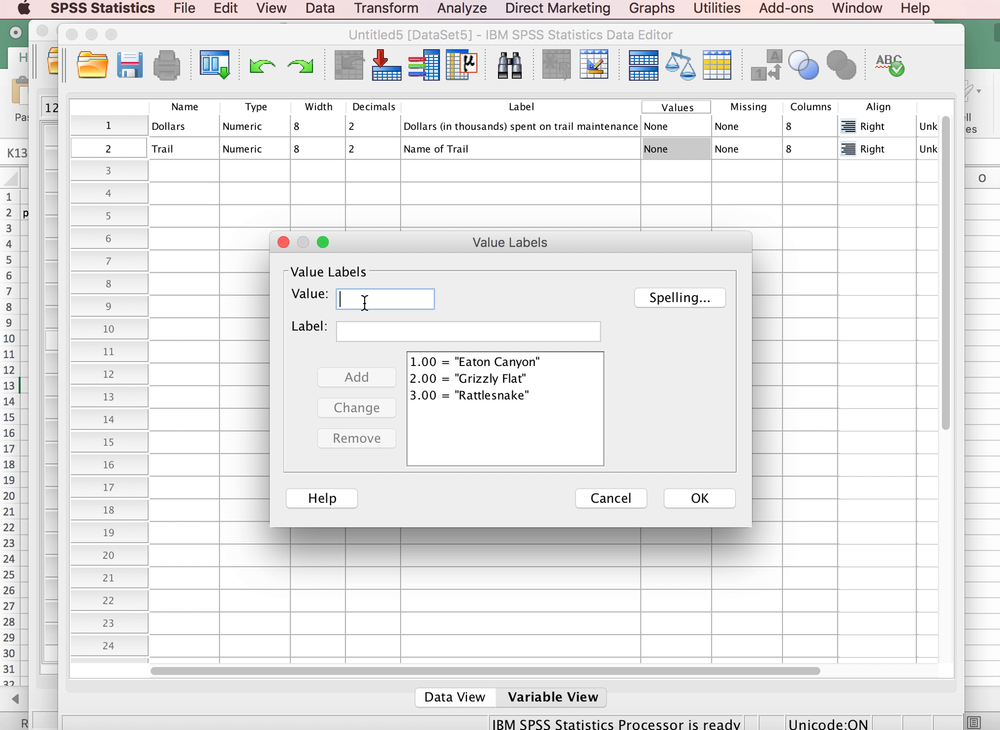
Add the value label 4 = "Bailey Canyon" for the Trail variable.
type("4")
left_click(359, 333)
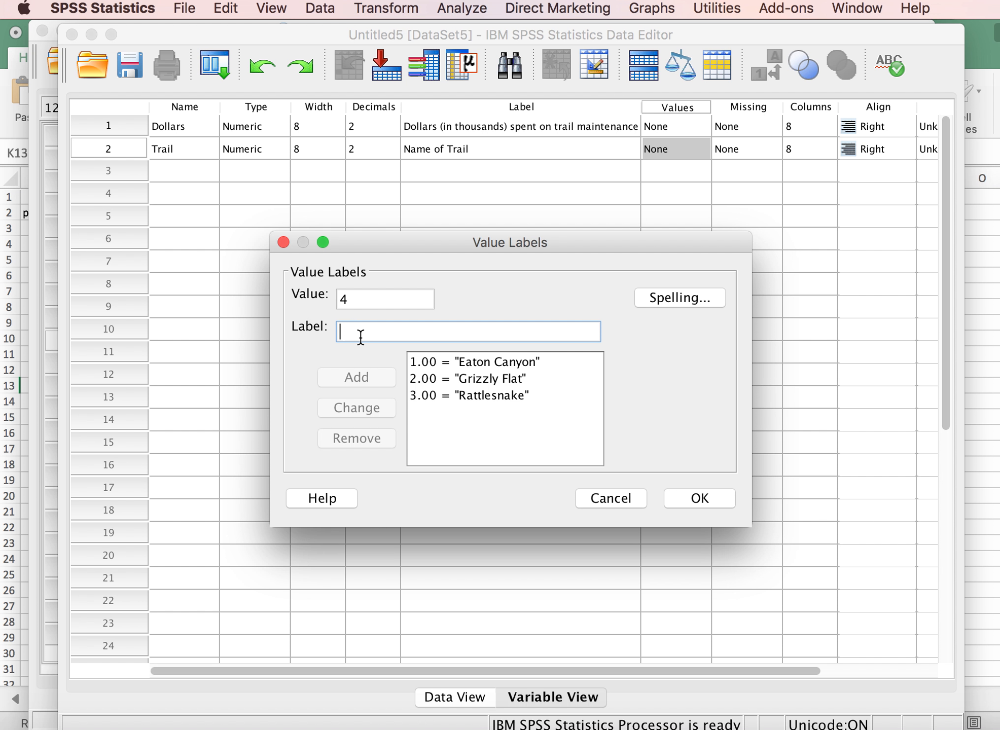
type("Bailey")
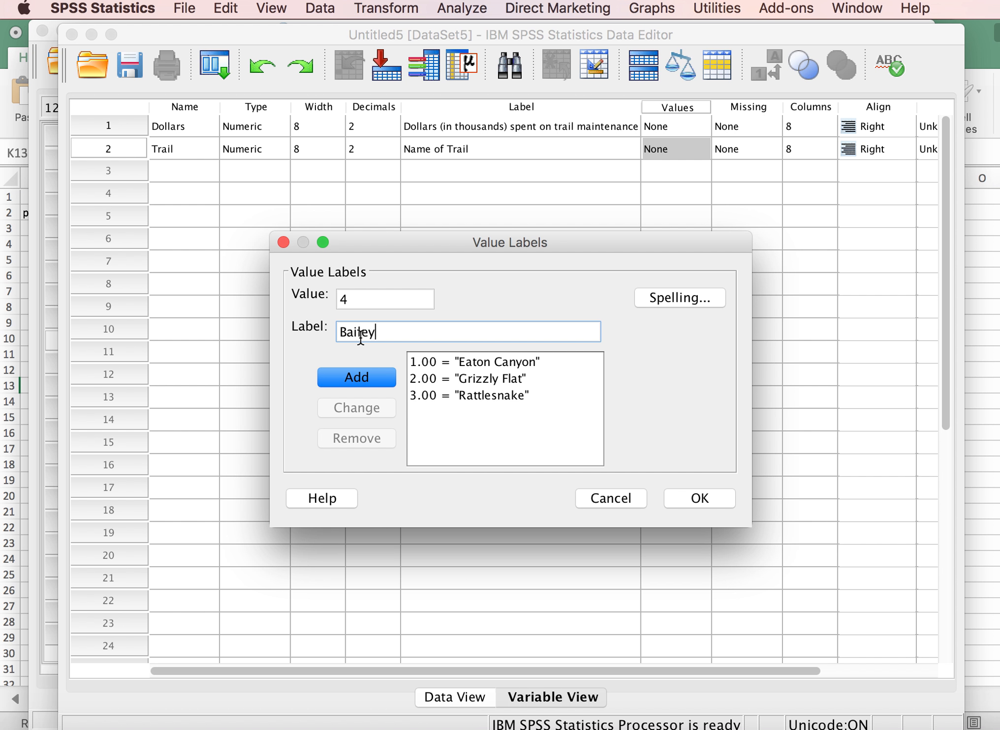
type(" Canyon")
left_click(361, 377)
Add the value label 5 = "Millard Canyon" for the Trail variable and accept the list of value labels.
type("5")
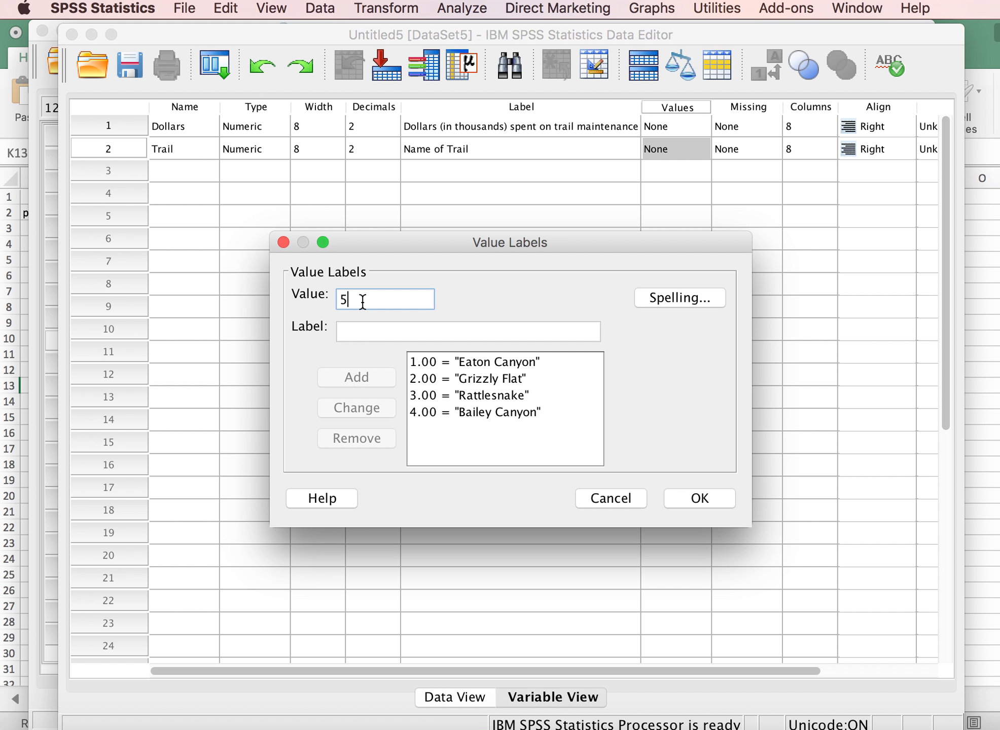
left_click(359, 331)
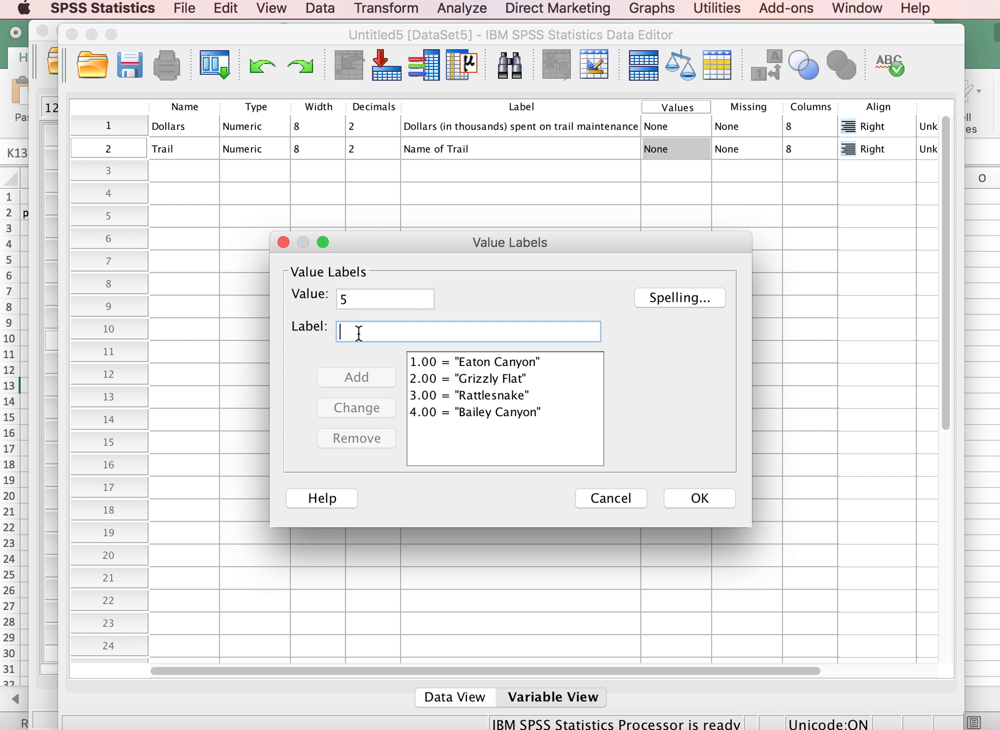
type("Millard")
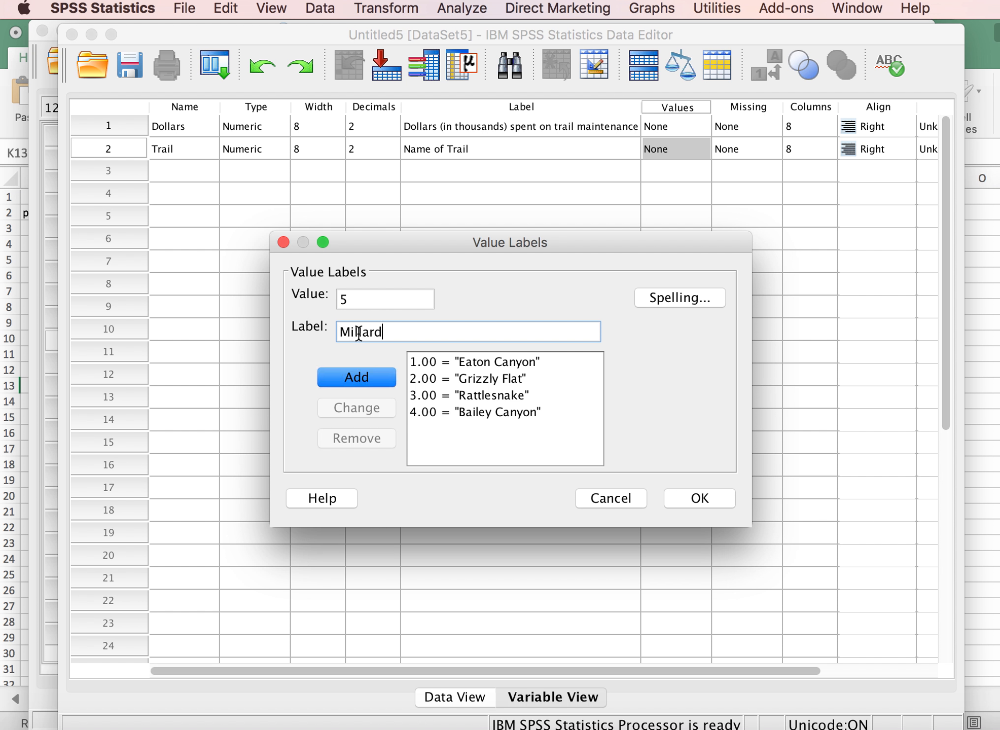
type(" Canyon")
left_click(362, 376)
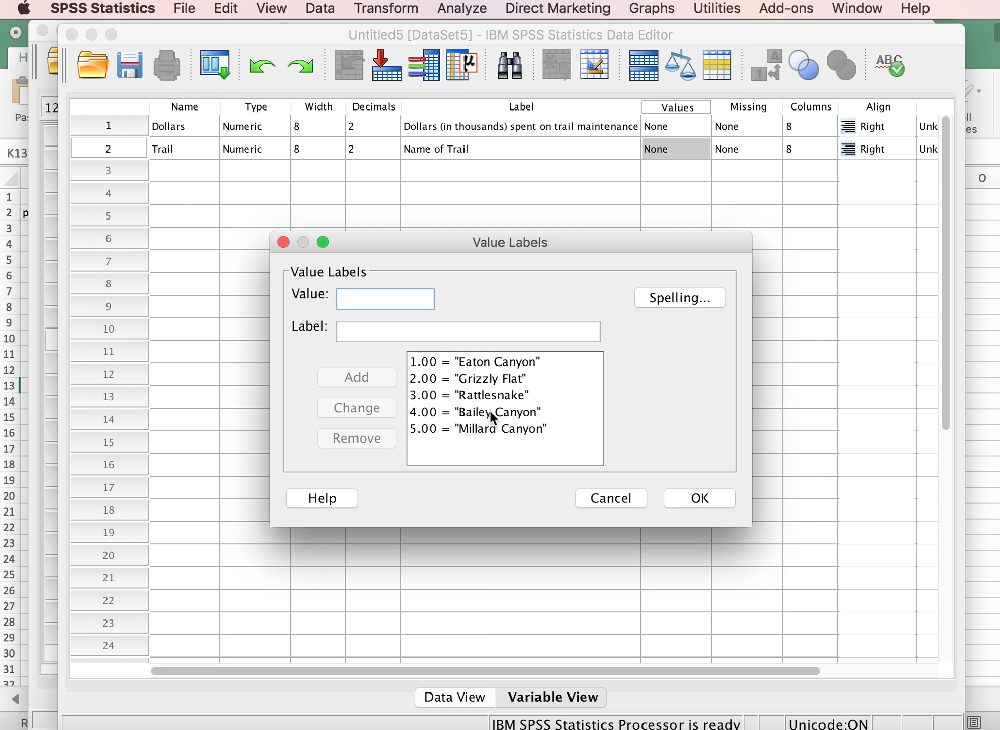
left_click(689, 497)
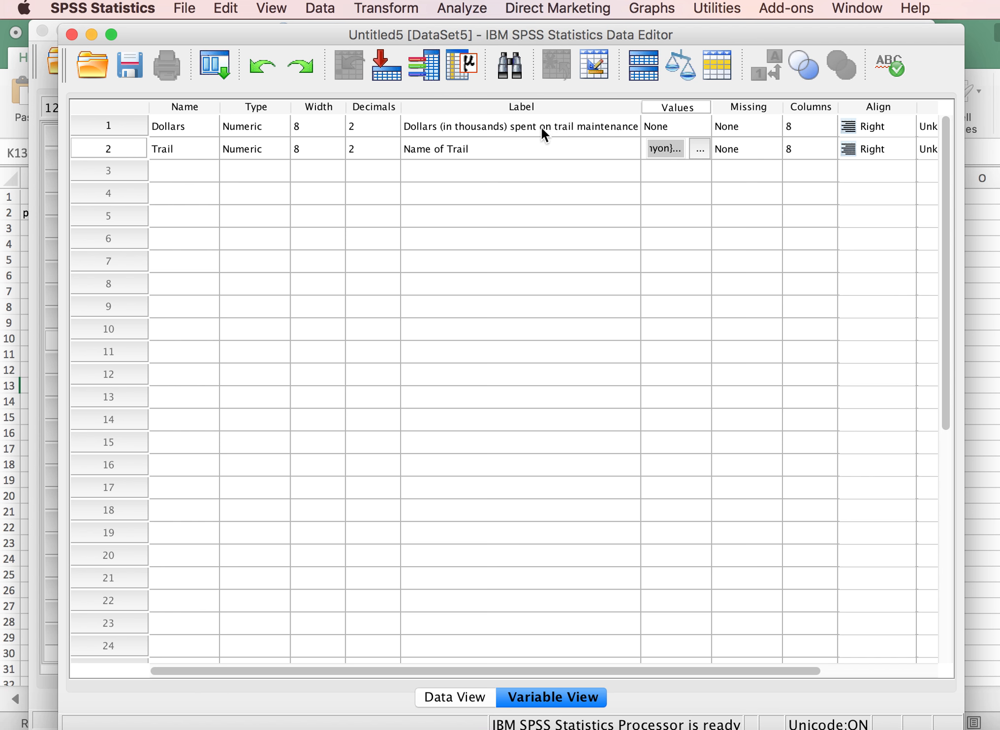
Show the dataset in Data View, switch to the Excel workbook and copy the Eaton Canyon values in G3:G8.
left_click(457, 694)
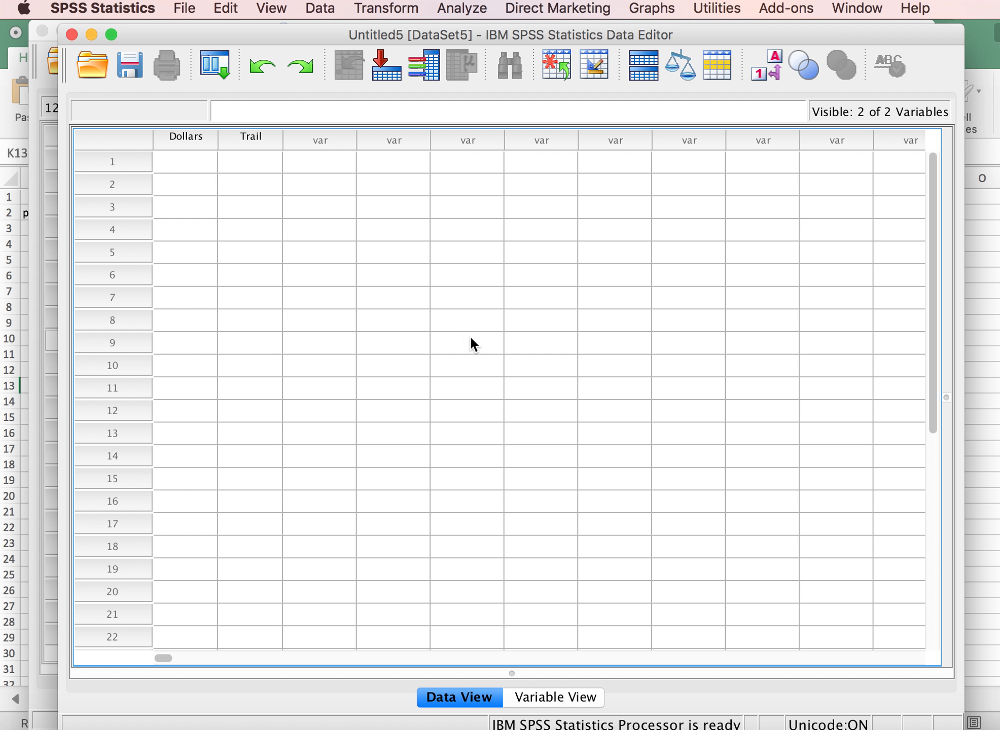
left_click(983, 402)
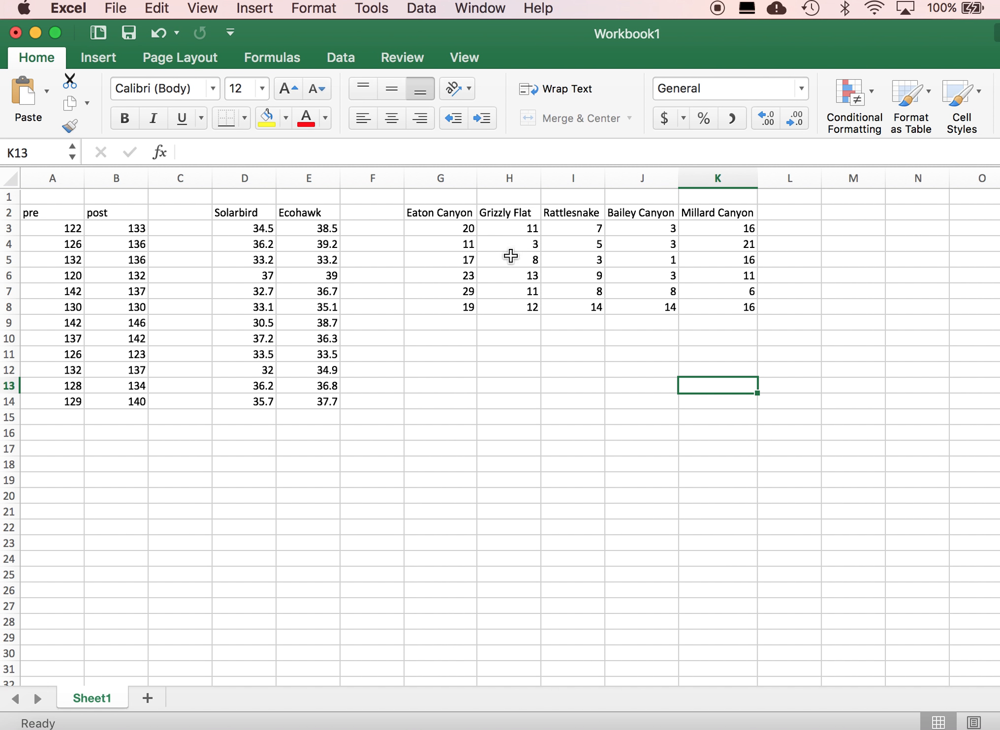
left_click(451, 233)
left_click_drag(450, 234, 453, 302)
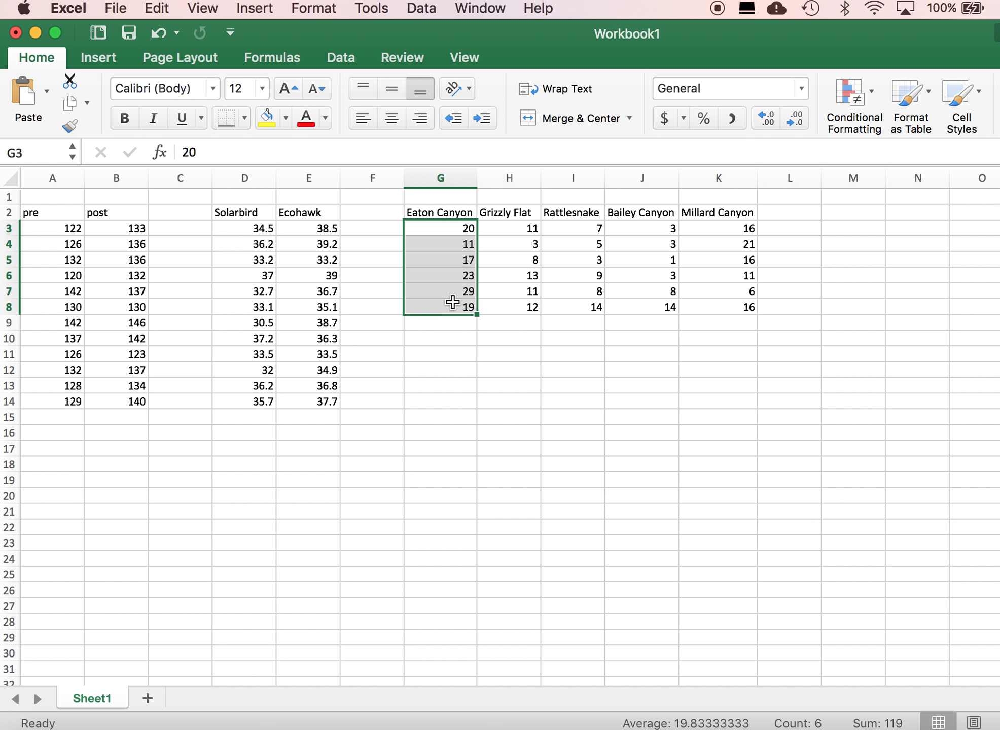
key("super+c")
Switch back to the untitled SPSS dataset and paste the copied Eaton Canyon values into the Dollars column from row 1.
key("ctrl+Up")
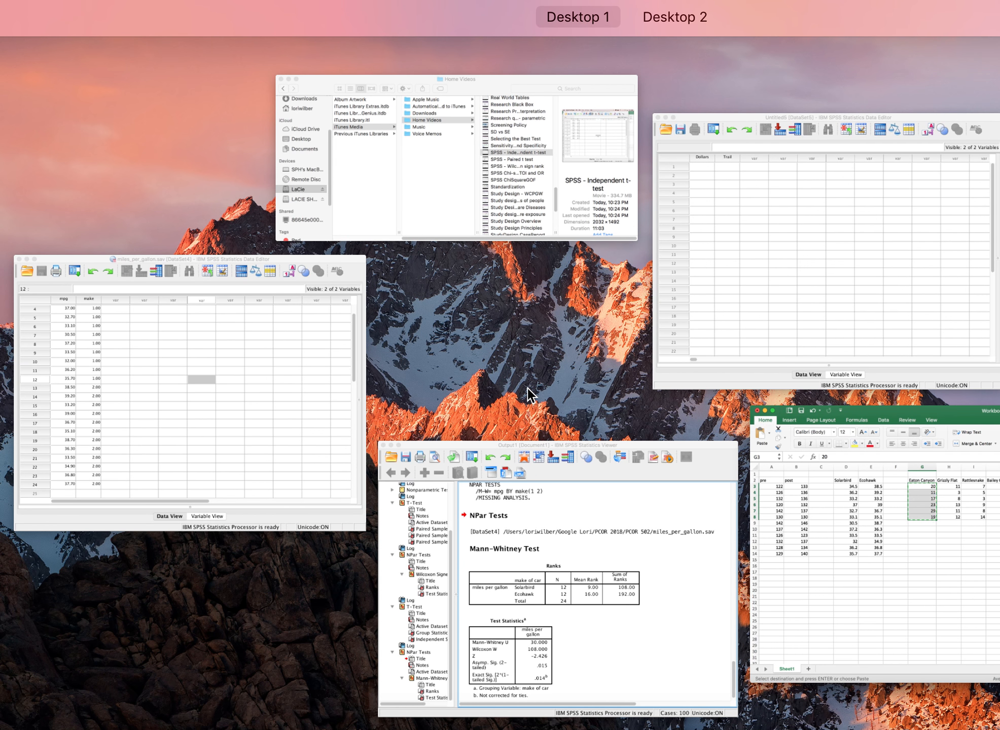
left_click(712, 288)
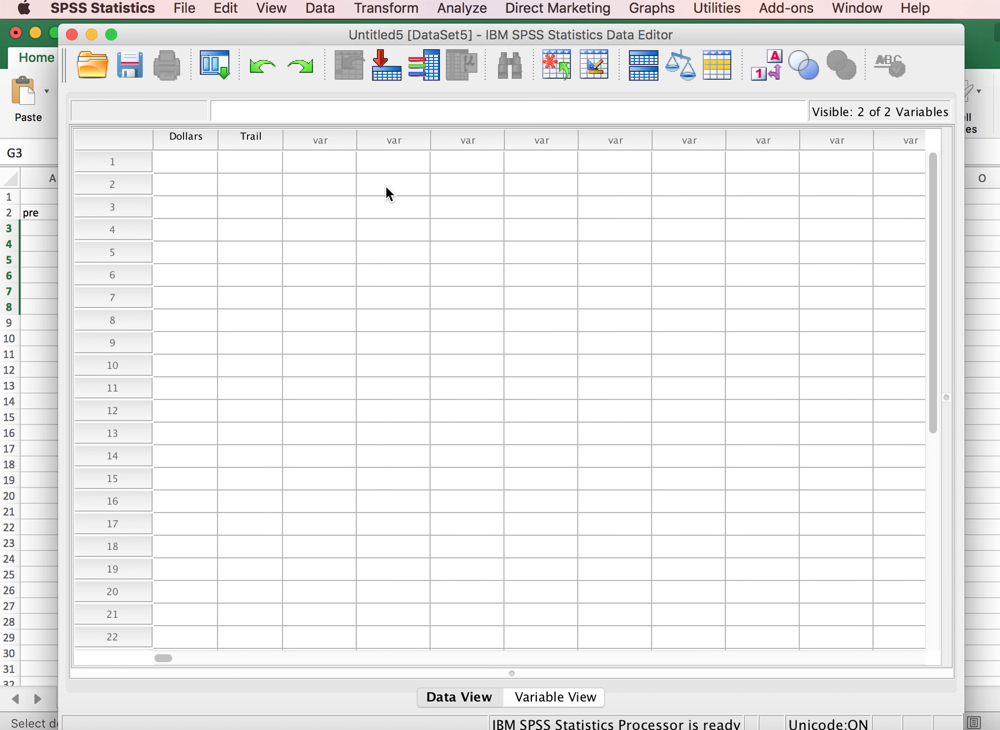
left_click(195, 163)
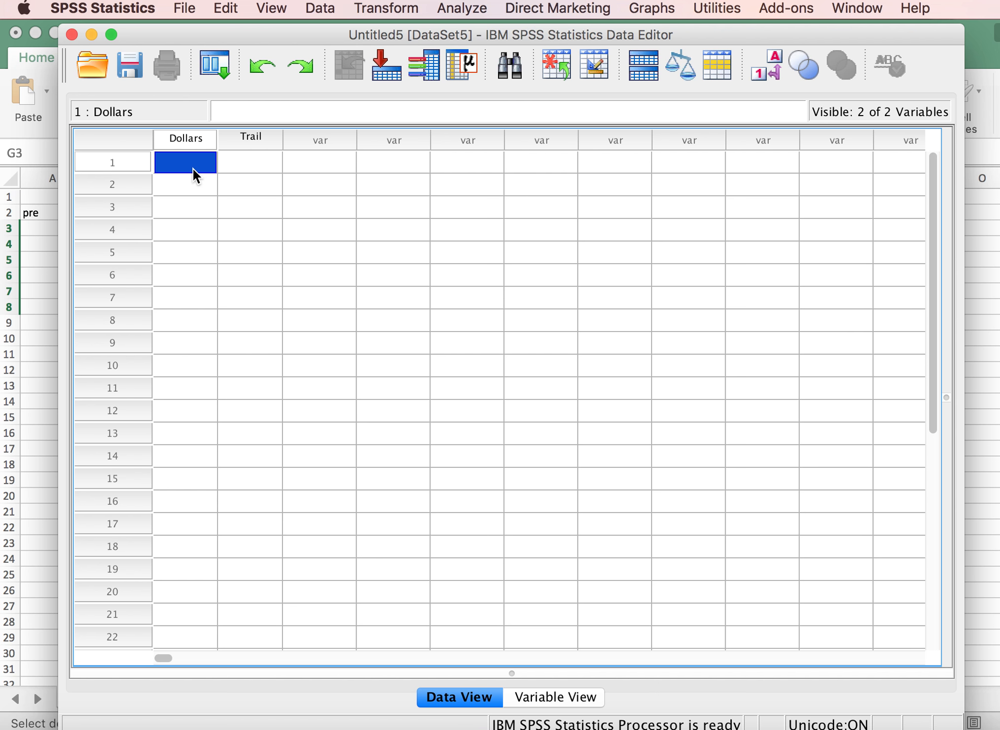
key("super+v")
Enter the trail code 1 in the Trail column for rows 1 to 6.
left_click(259, 158)
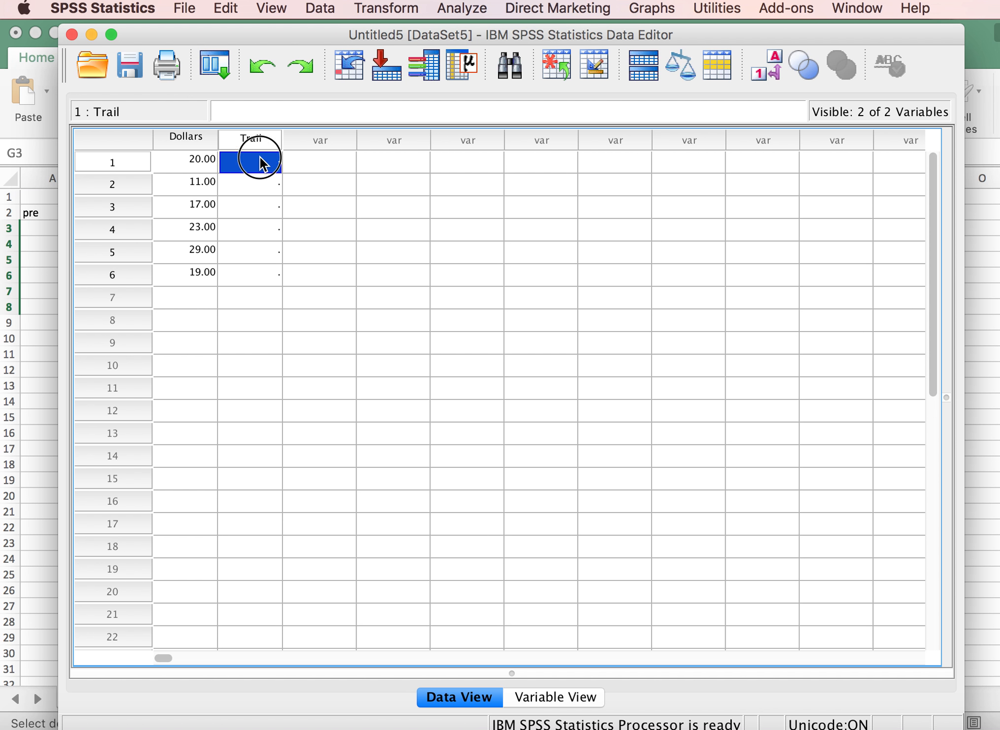
type("1 1 1 1 1 ")
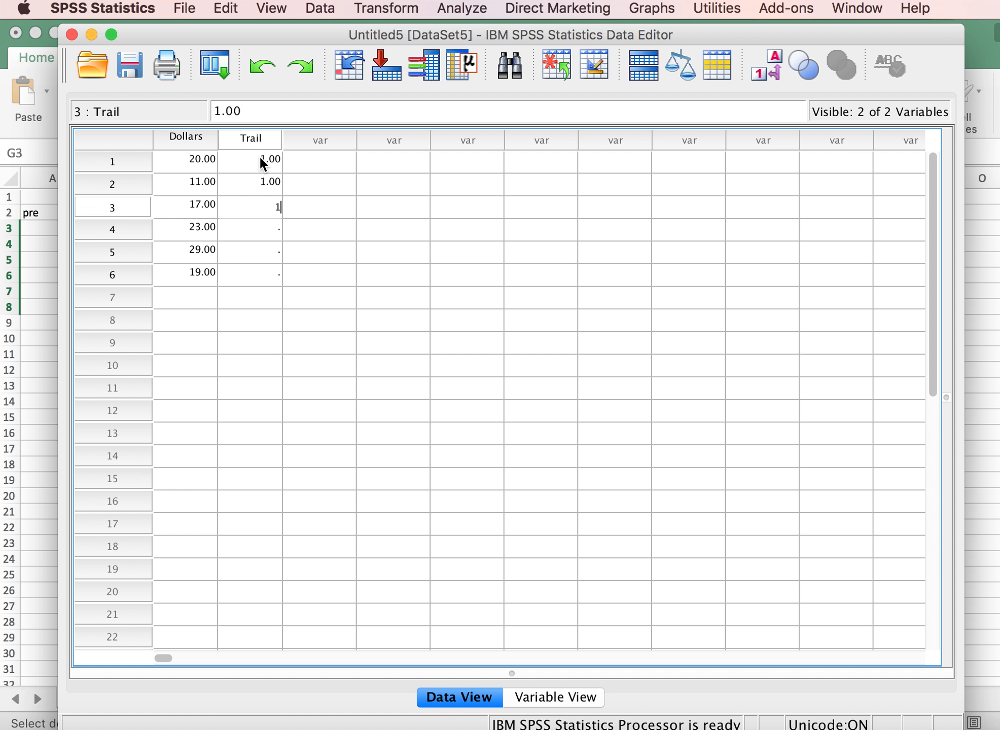
type("1")
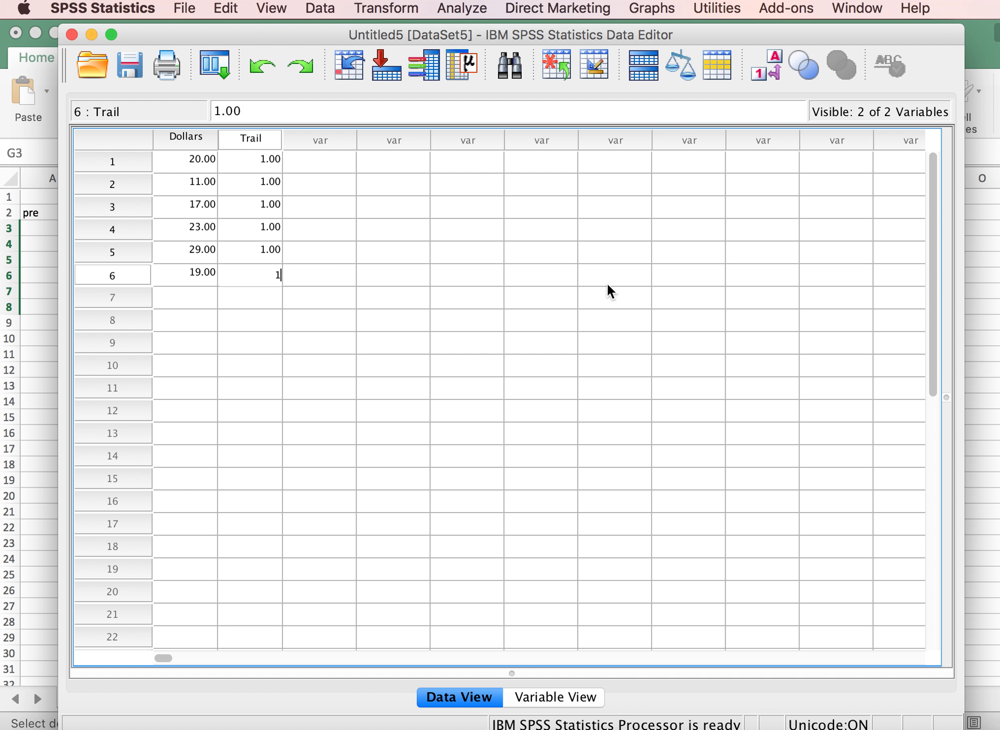
Offset the SPSS Data Editor and Excel Workbook1 windows so that an edge of each stays reachable behind the other.
left_click_drag(826, 31, 766, 13)
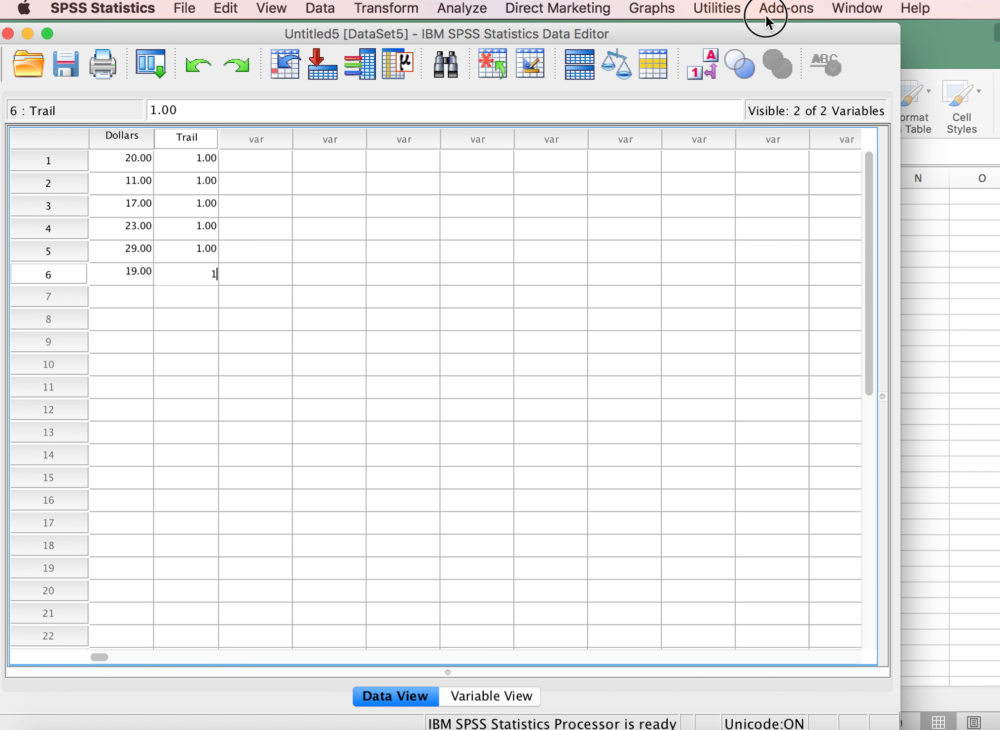
left_click(955, 301)
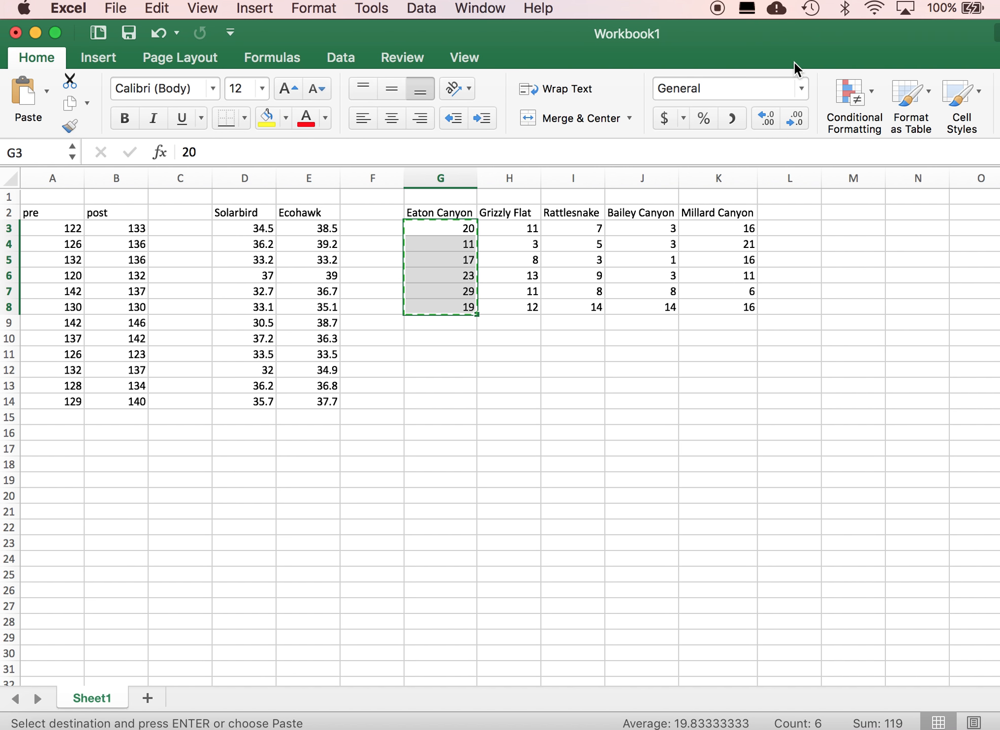
left_click_drag(766, 31, 814, 32)
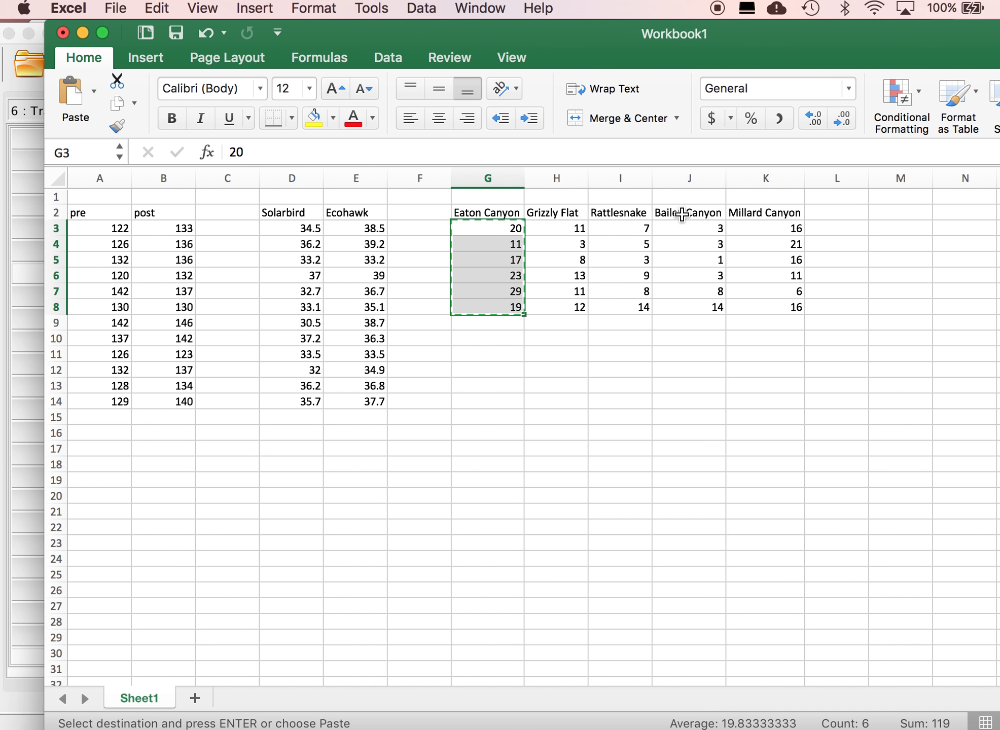
Copy the Grizzly Flat values in H3:H8 and paste them into the SPSS Dollars column from row 7.
left_click(575, 238)
left_click_drag(575, 238, 576, 303)
key("super+c")
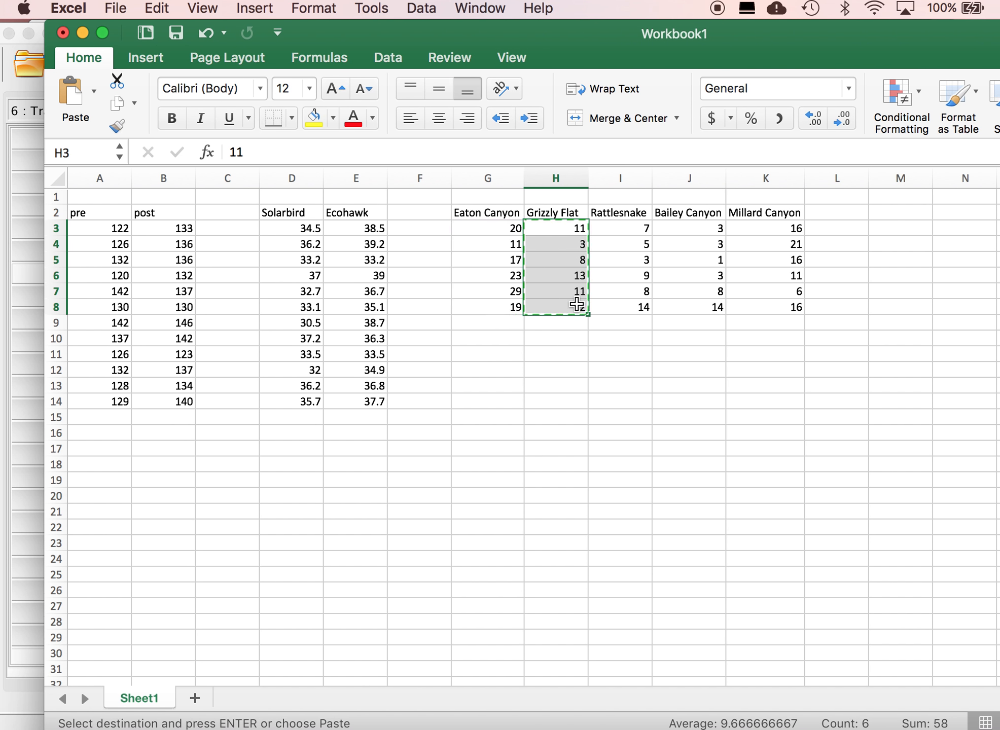
left_click(29, 279)
left_click(125, 293)
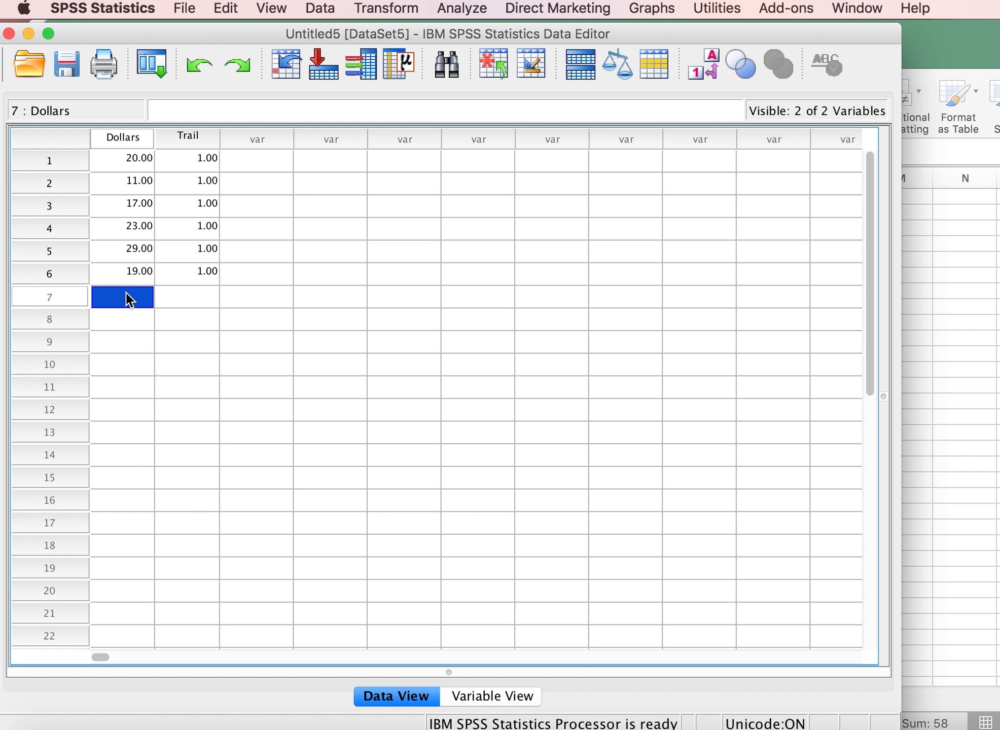
key("super+v")
Enter the trail code 2 in the Trail column for rows 7 to 12.
left_click(191, 296)
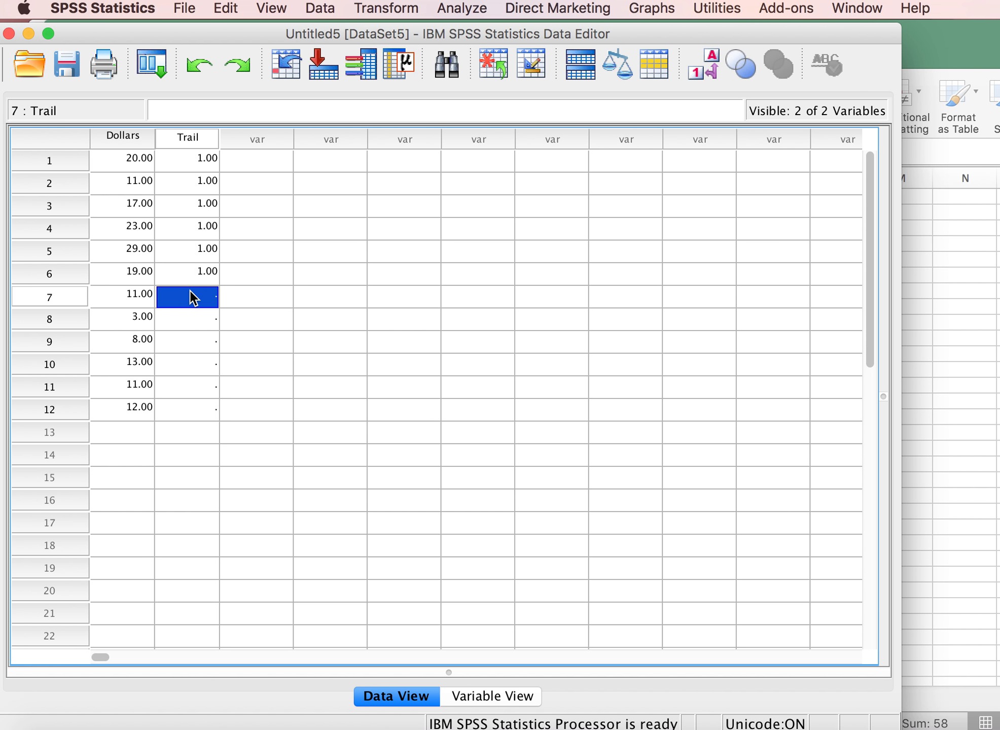
type("2")
key("Return")
type("2")
key("Return")
type("2")
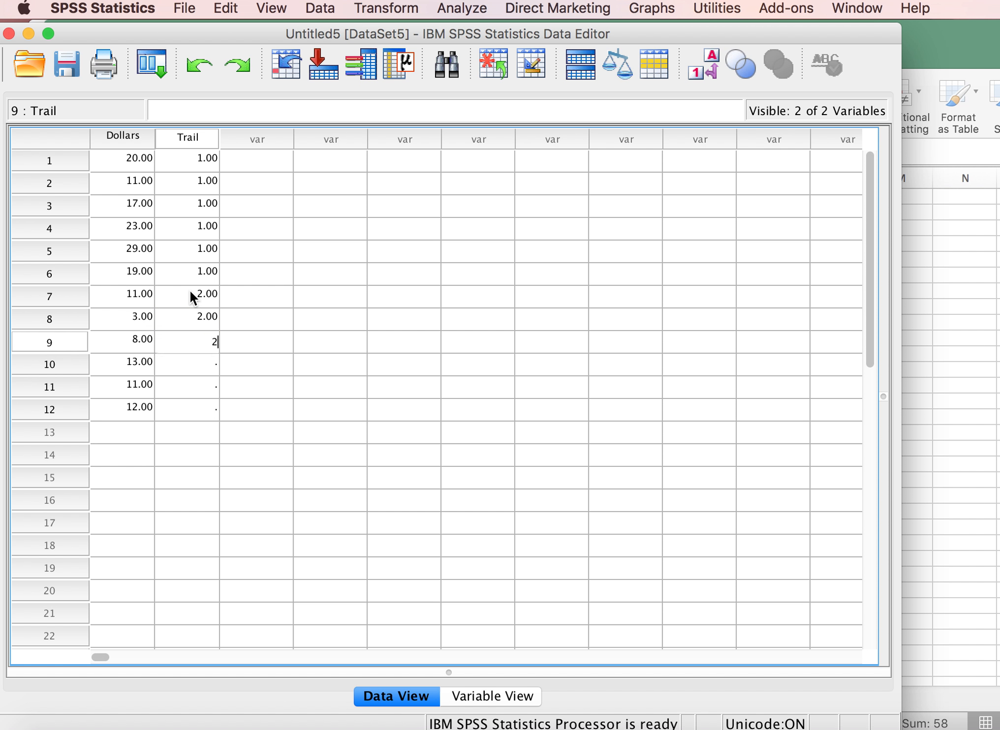
key("Return")
type("2")
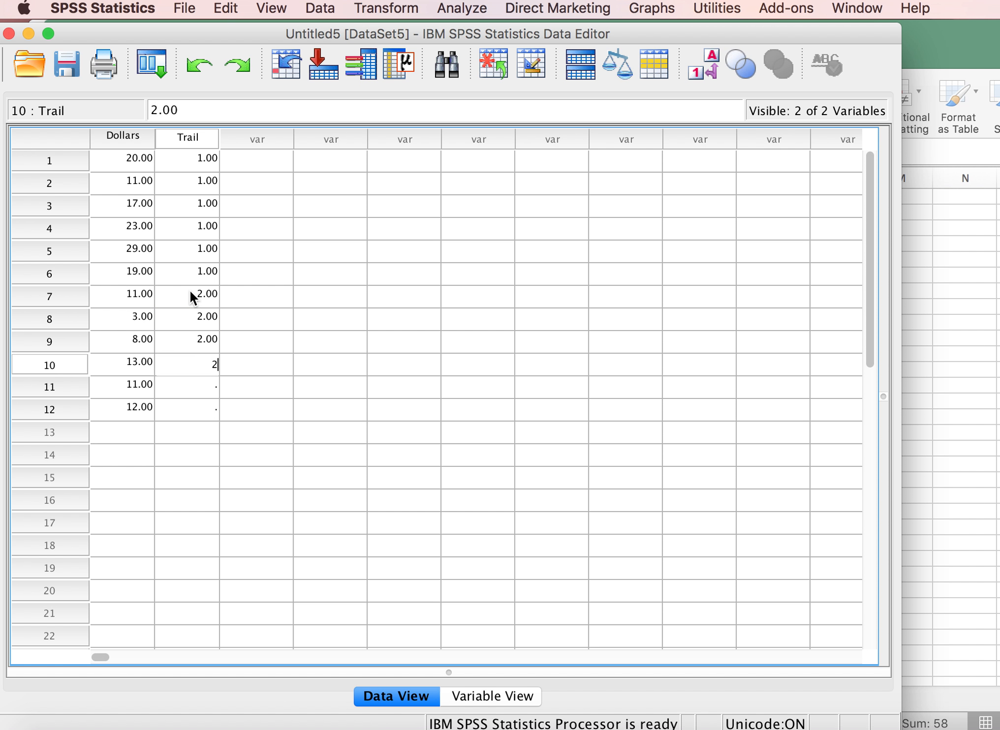
key("Return")
type("2")
key("Return")
type("2")
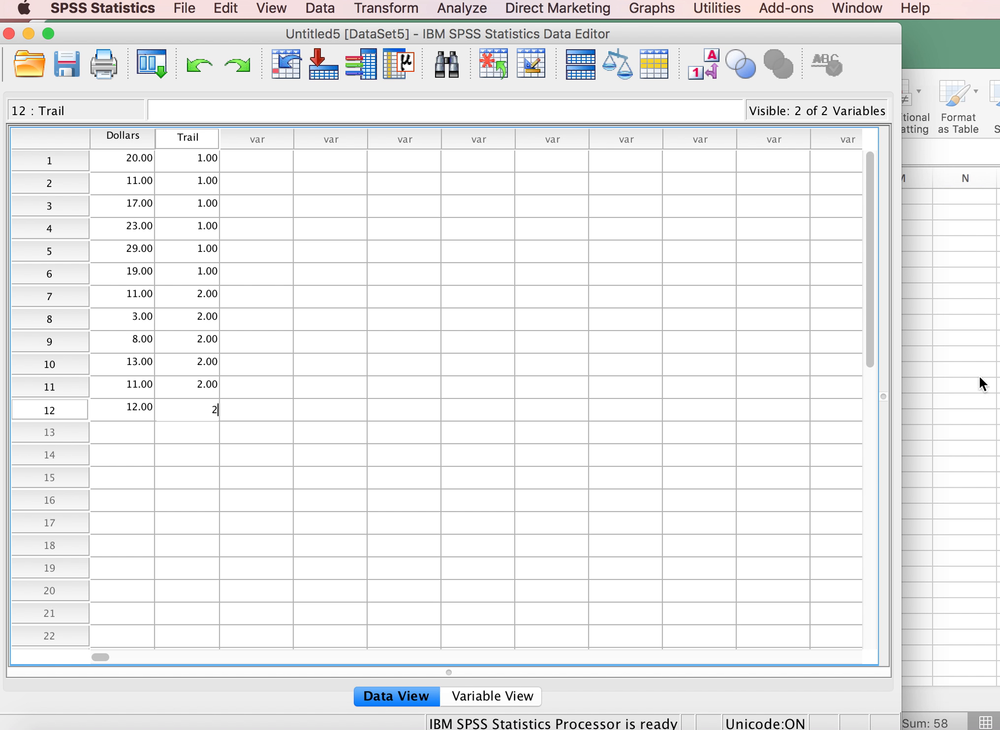
Switch to Excel, copy the Rattlesnake values in I3:I8 and paste them into the SPSS Dollars column from row 13.
left_click(945, 386)
left_click_drag(627, 226, 634, 304)
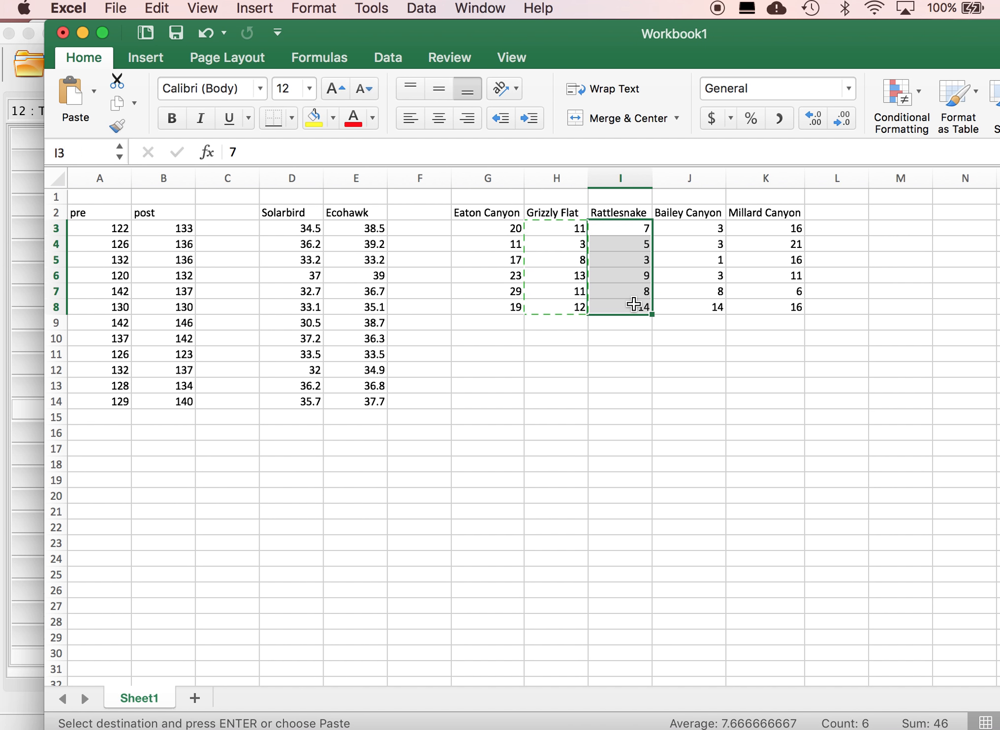
left_click(23, 256)
left_click(25, 254)
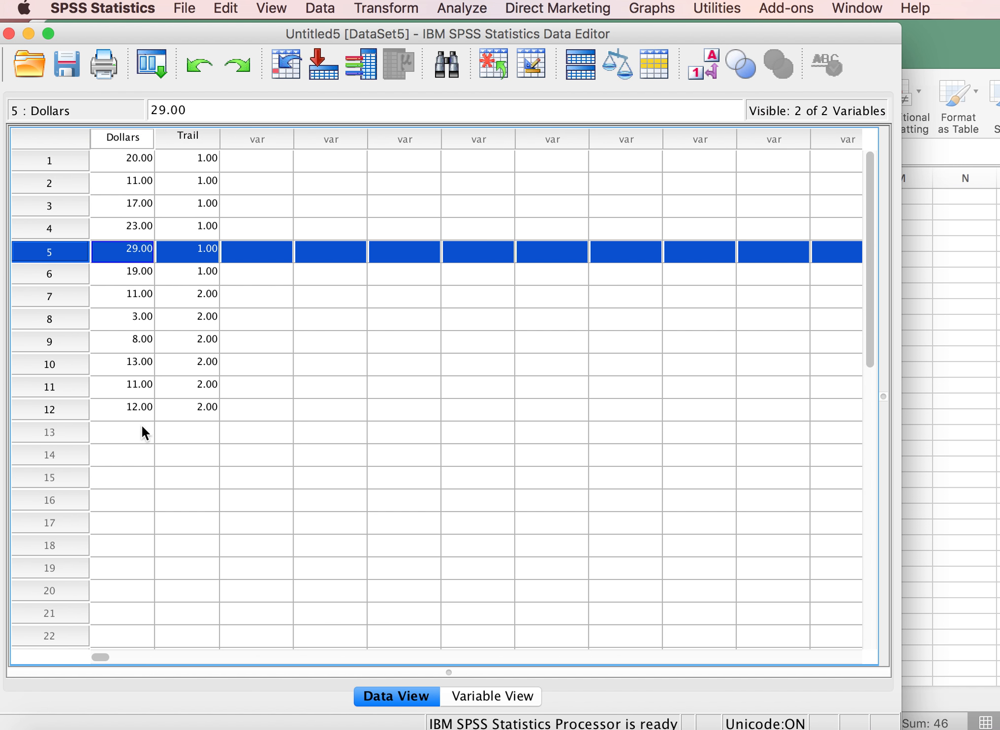
left_click(129, 428)
key("super+v")
Enter the trail code 3 in the Trail column for rows 13 to 18.
left_click(186, 429)
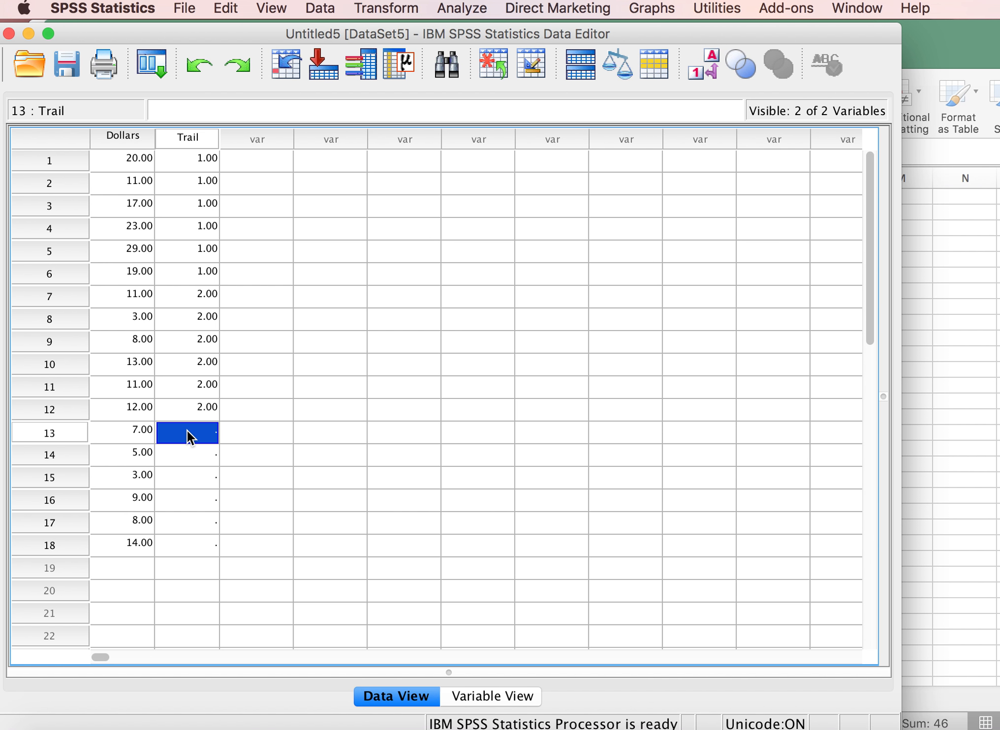
type("3")
key("Return")
type("3")
key("Return")
type("3")
key("Return")
type("3")
key("Return")
type("3")
key("Return")
type("3")
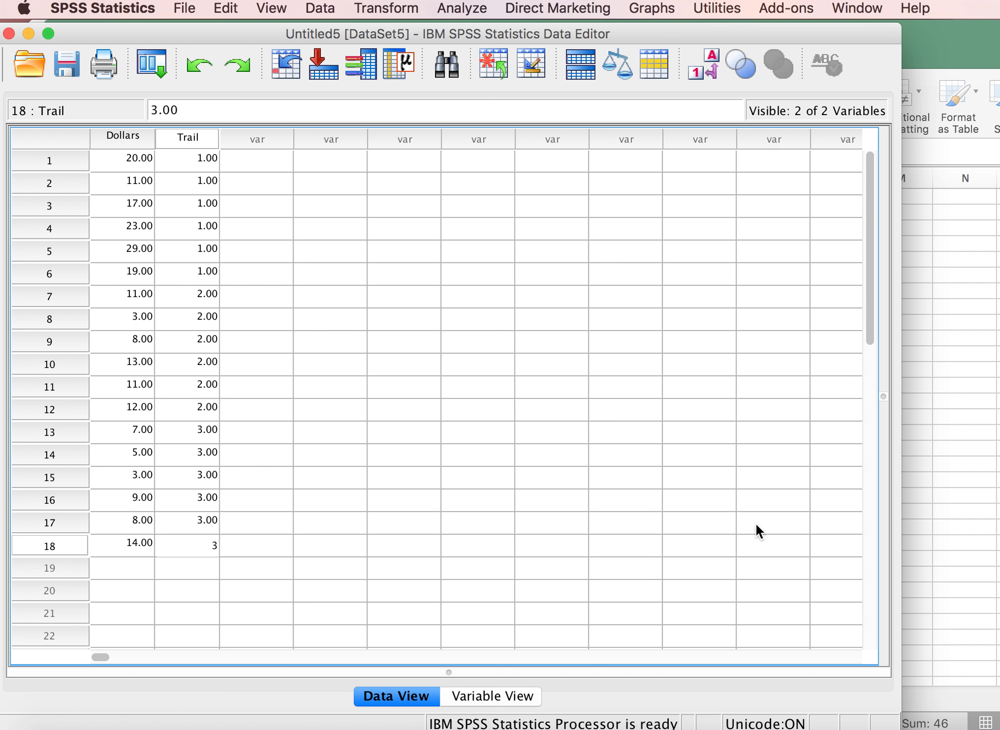
Switch to Excel, copy the Bailey Canyon values in J3:J8 and paste them into the SPSS Dollars column from row 19.
left_click(938, 493)
left_click_drag(708, 228, 708, 306)
key("cmd+c")
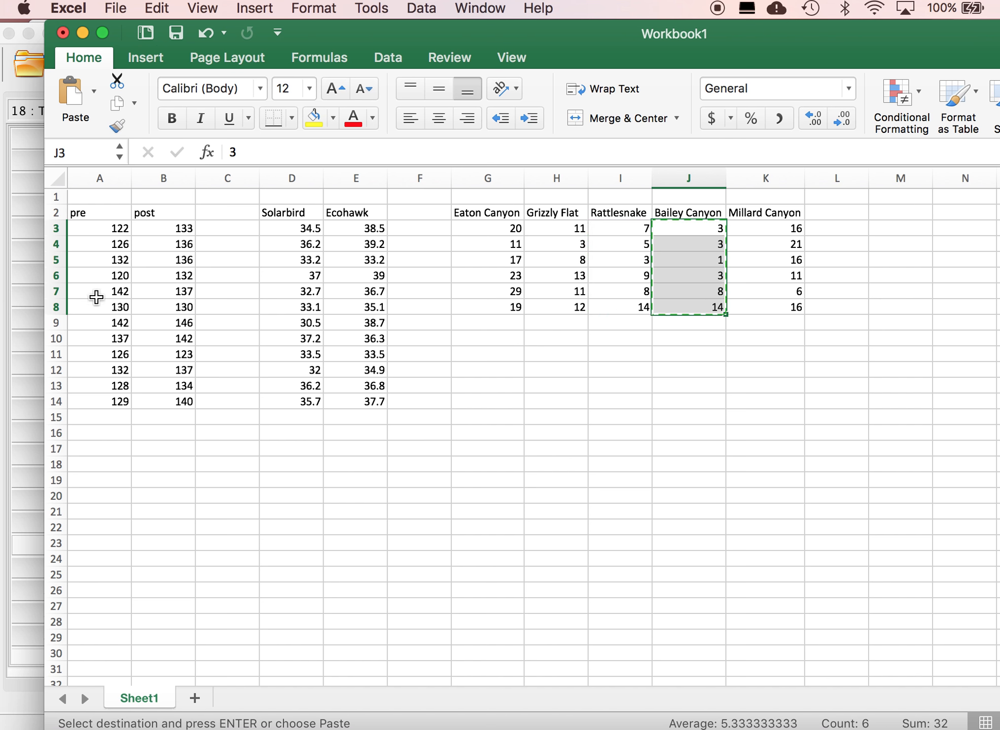
left_click(28, 314)
left_click(28, 314)
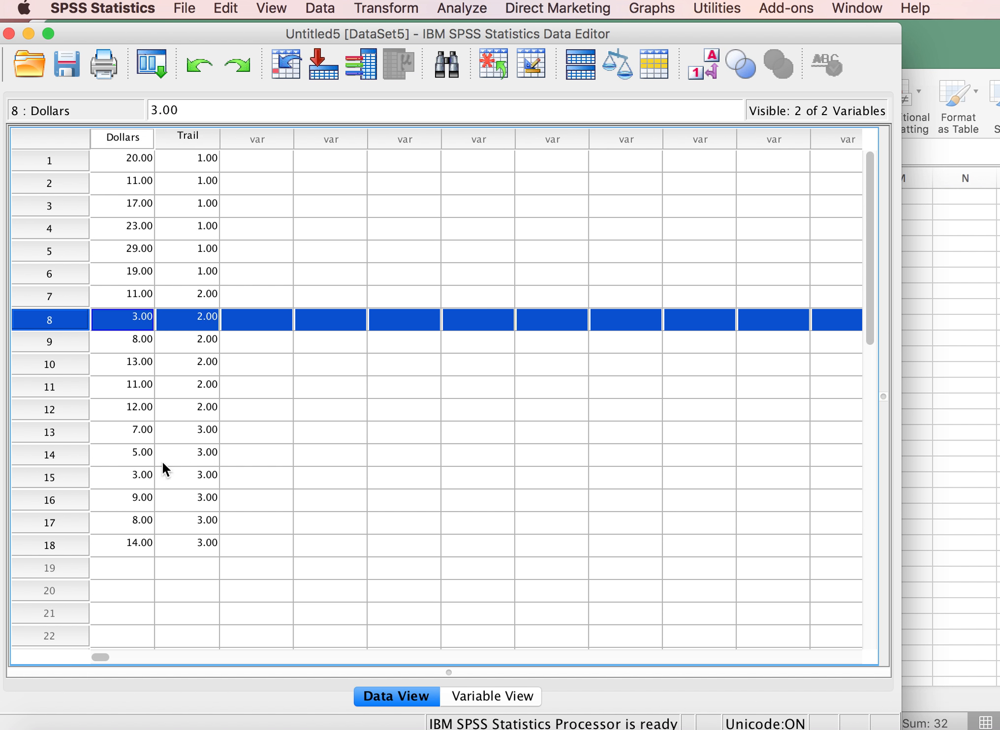
left_click(134, 565)
key("super+v")
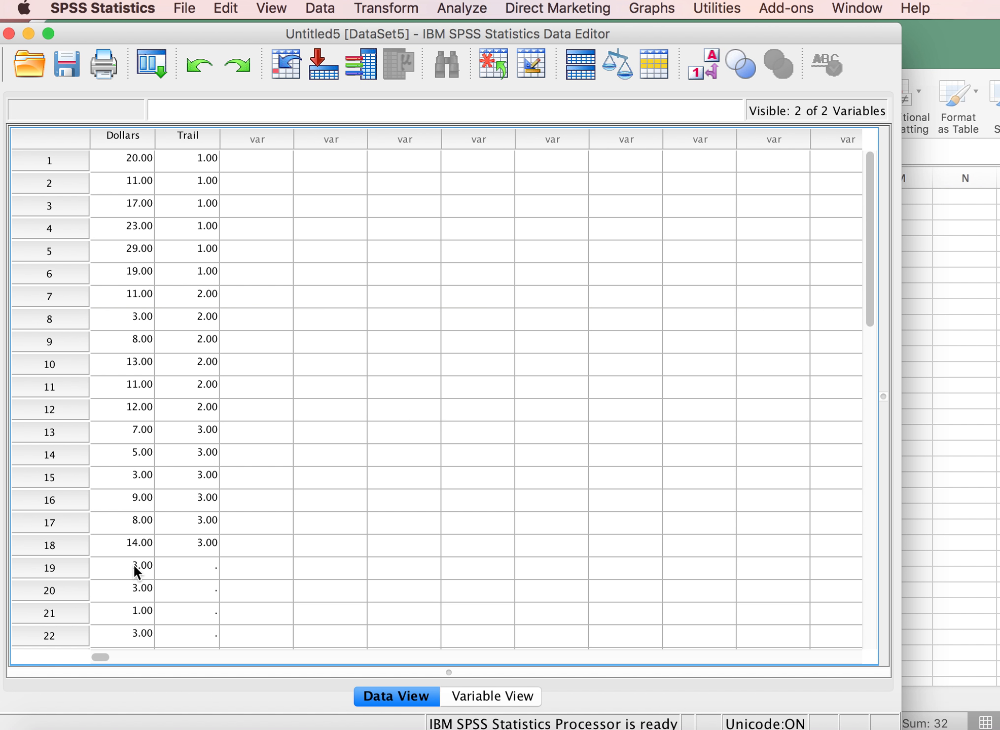
Enter the trail code 4 in the Trail column for rows 19 to 24.
left_click(198, 567)
type("4")
key("Return")
type("4")
key("Return")
type("4")
key("Return")
type("4")
key("Return")
type("4")
key("Return")
type("4")
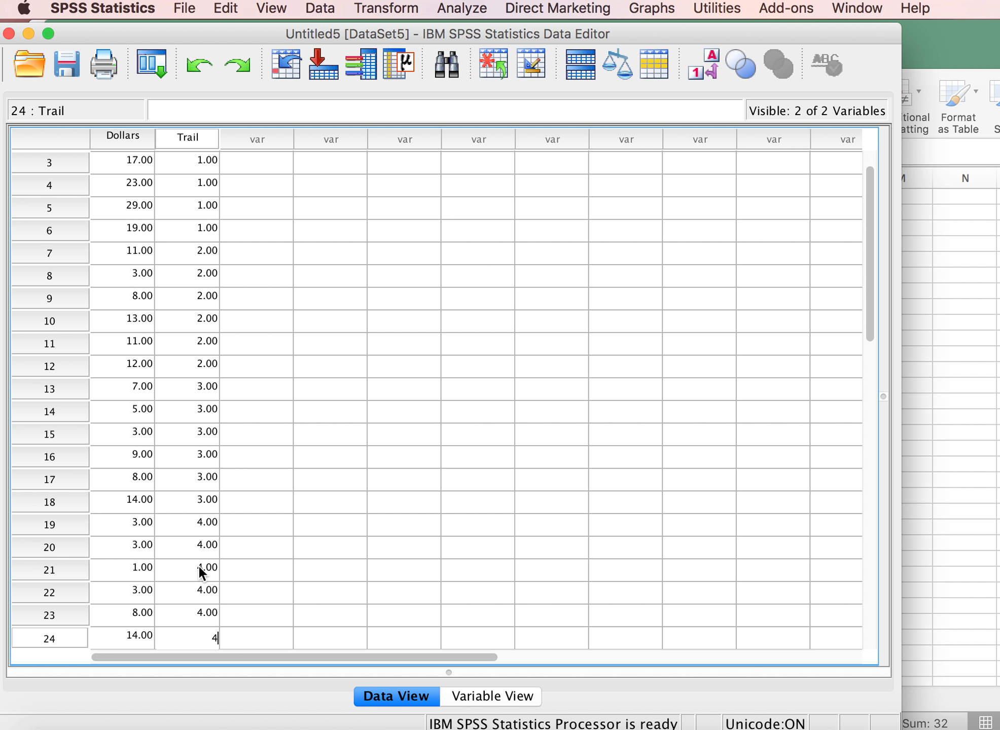
Switch to Excel, copy the Millard Canyon values in K3:K8 and paste them into the SPSS Dollars column from row 25.
left_click(913, 490)
left_click_drag(776, 228, 777, 306)
key("super+c")
left_click(39, 333)
left_click(44, 338)
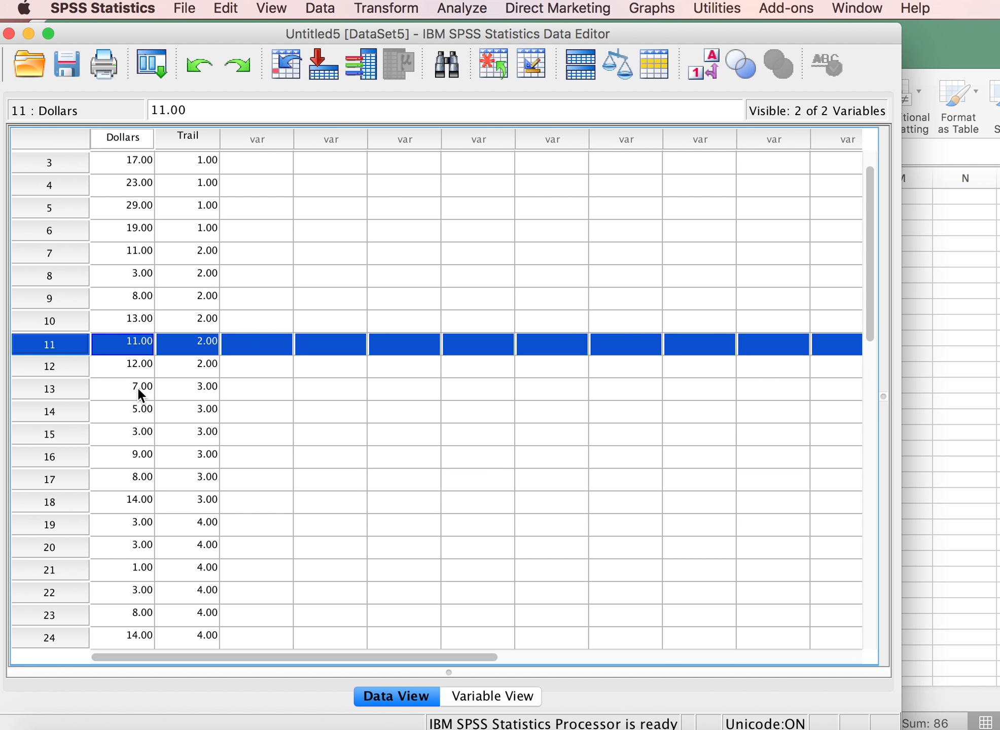
scroll(137, 387, "down", 4)
left_click(130, 436)
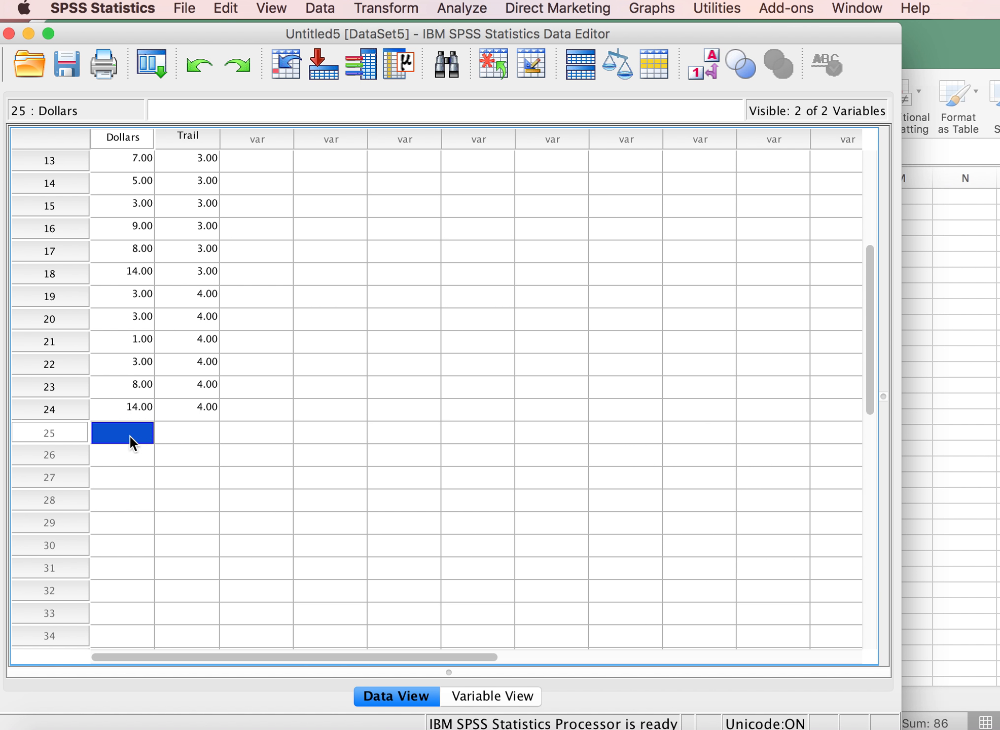
key("super+v")
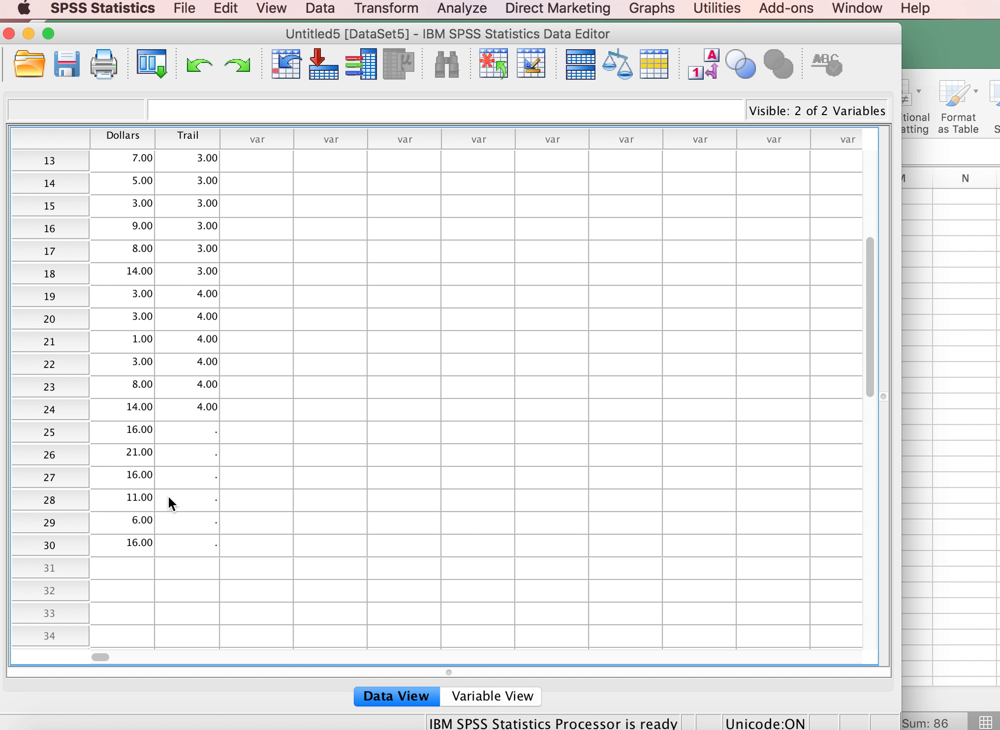
Enter the trail code 5 in the Trail column for rows 25 to 30.
left_click(198, 430)
type("5")
key("Return")
type("5")
key("Return")
type("5")
key("Return")
type("5")
key("Return")
type("5")
key("Return")
type("5")
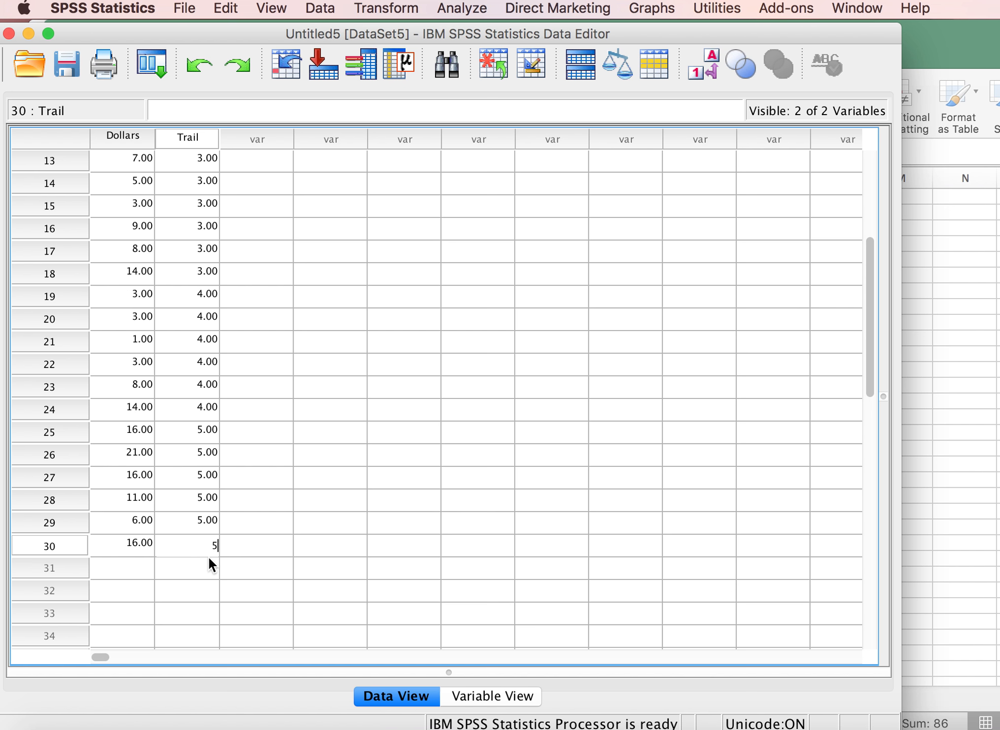
Save the dataset as an SPSS Statistics file named Trail in the PCOR 502 folder.
left_click(65, 65)
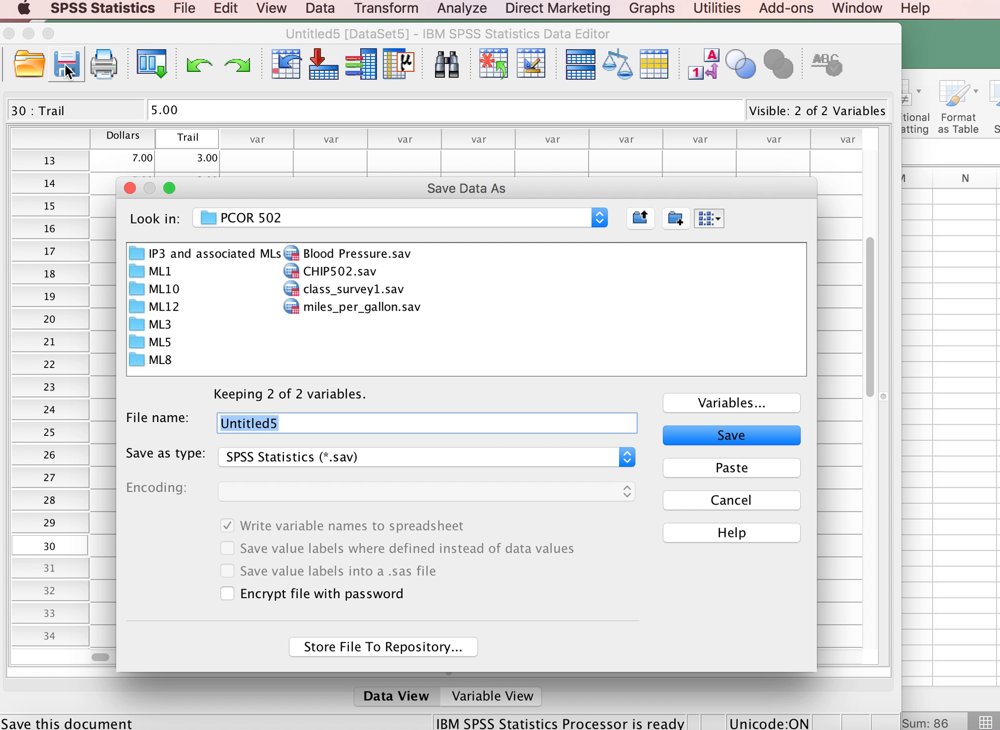
type("Trail")
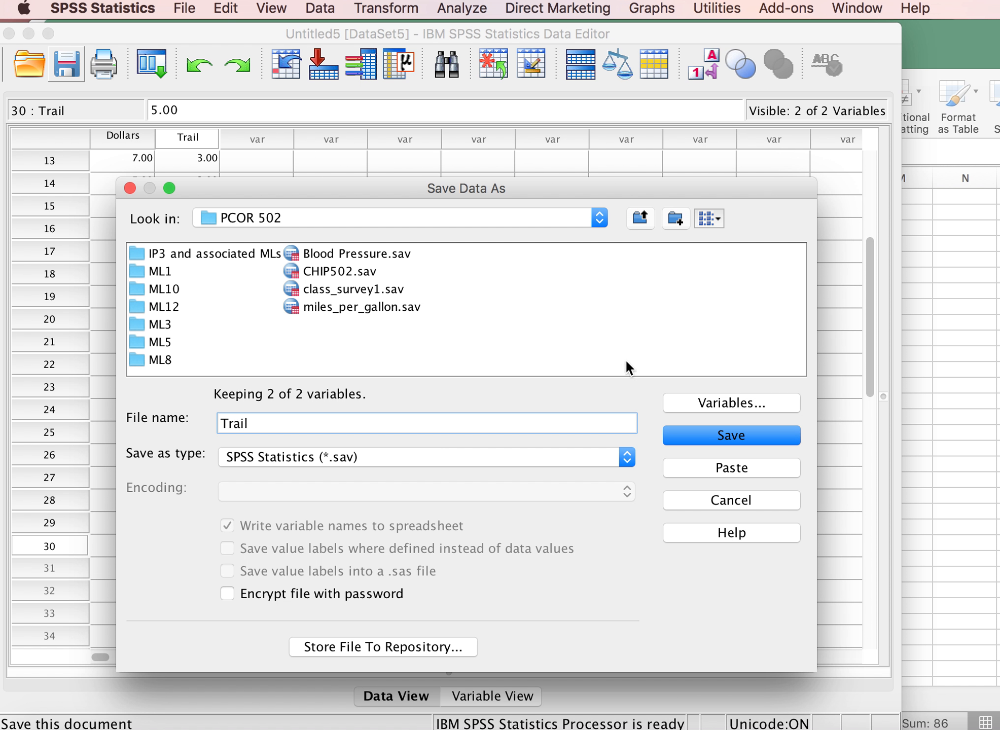
left_click(710, 435)
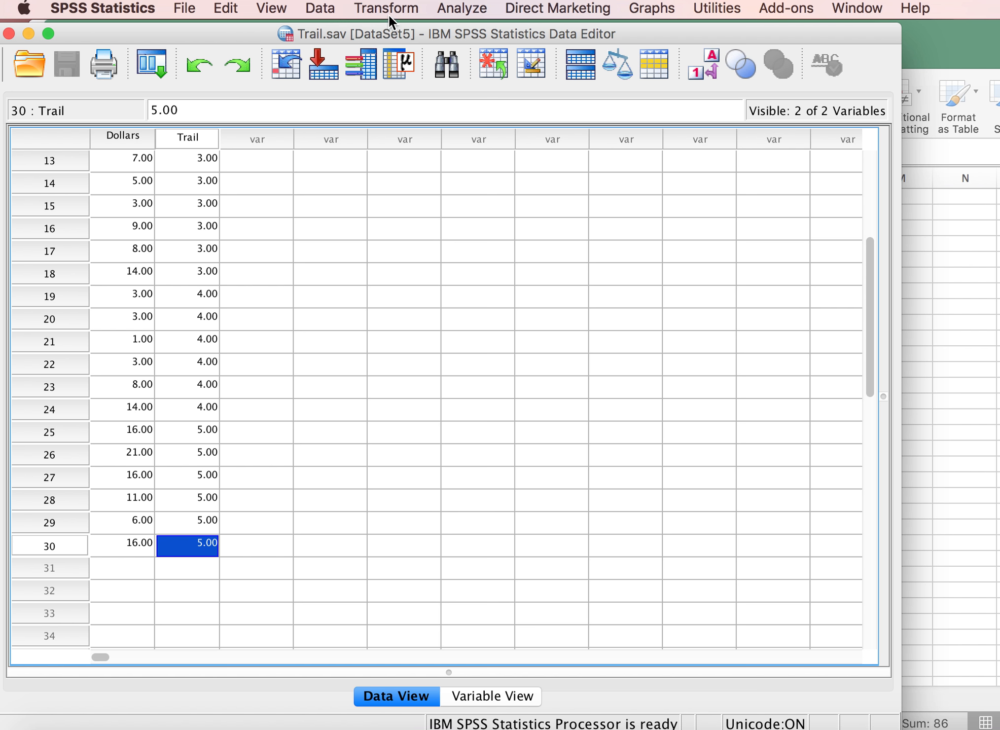
Set up a One-Way ANOVA with Dollars as the dependent variable and Trail as the factor.
left_click(463, 9)
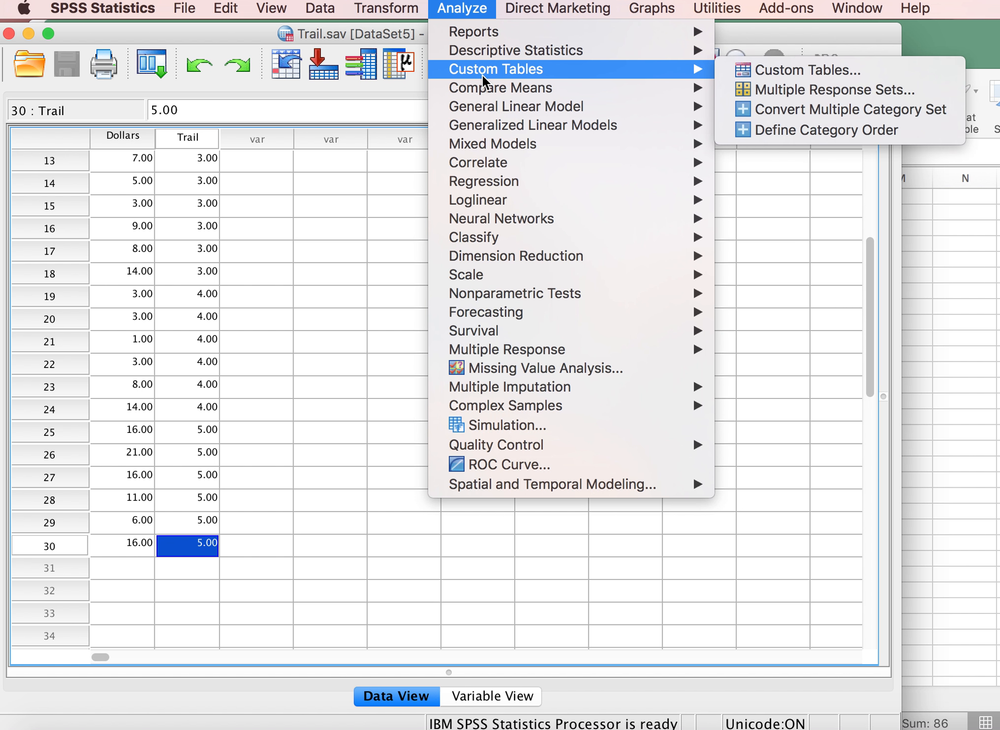
mouse_move(488, 89)
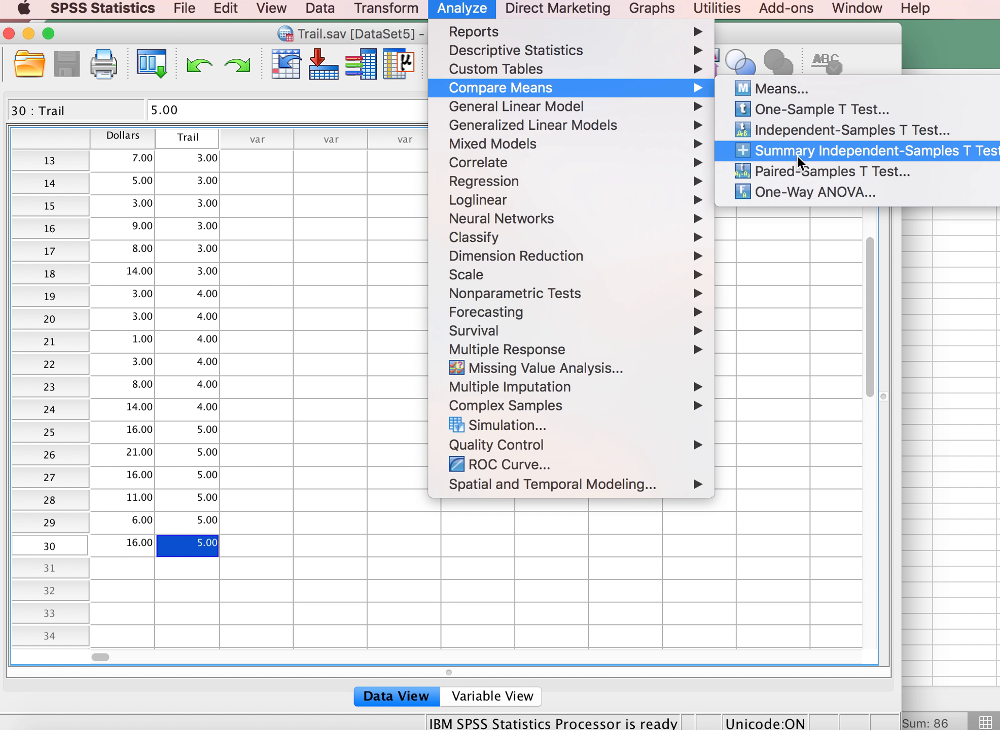
left_click(798, 193)
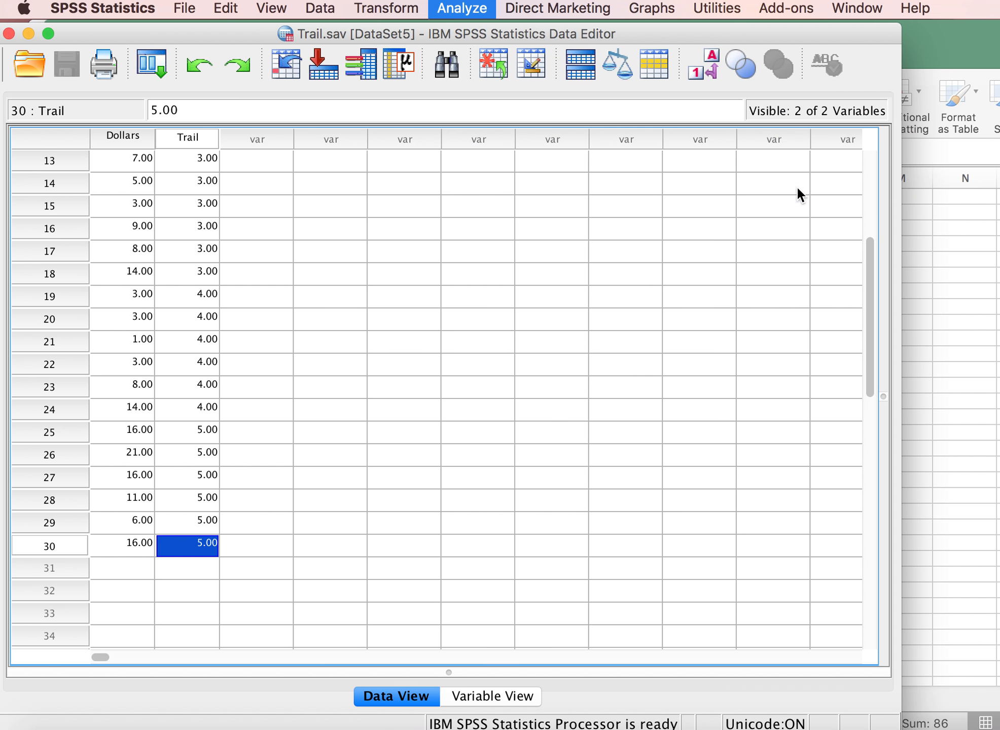
left_click_drag(888, 185, 684, 169)
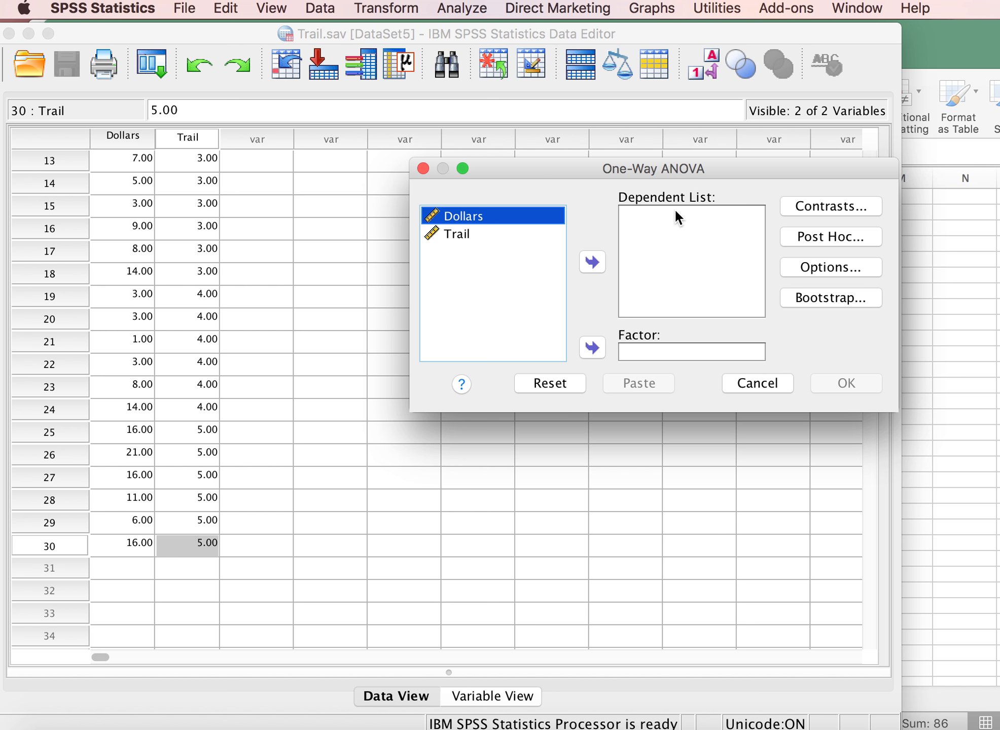
left_click(596, 262)
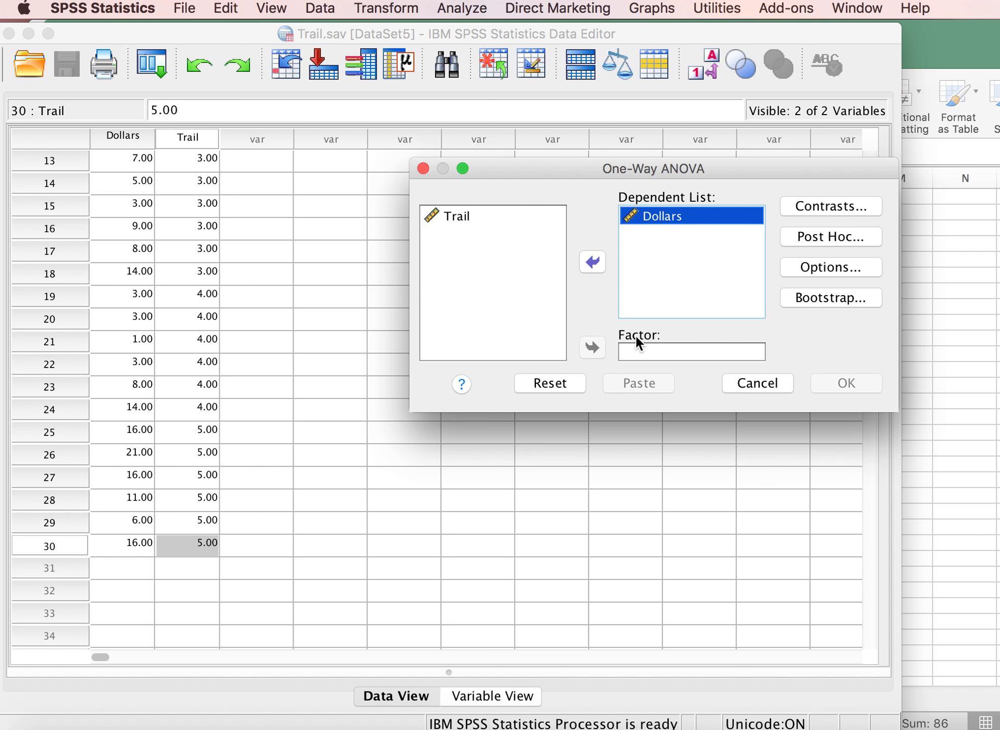
left_click(446, 214)
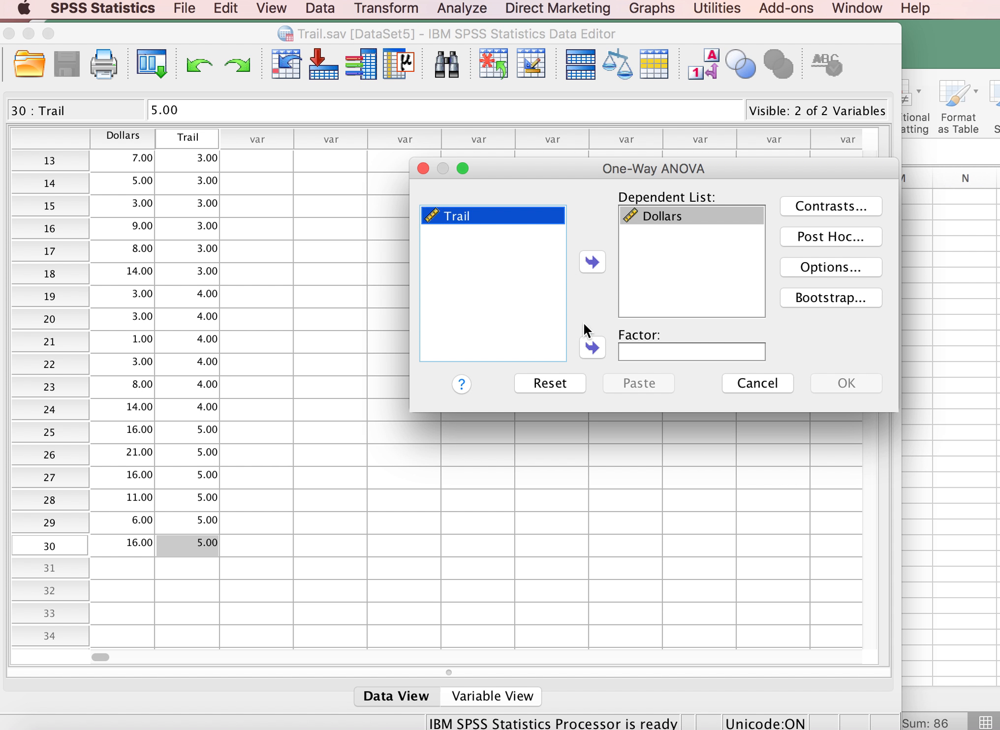
left_click(593, 347)
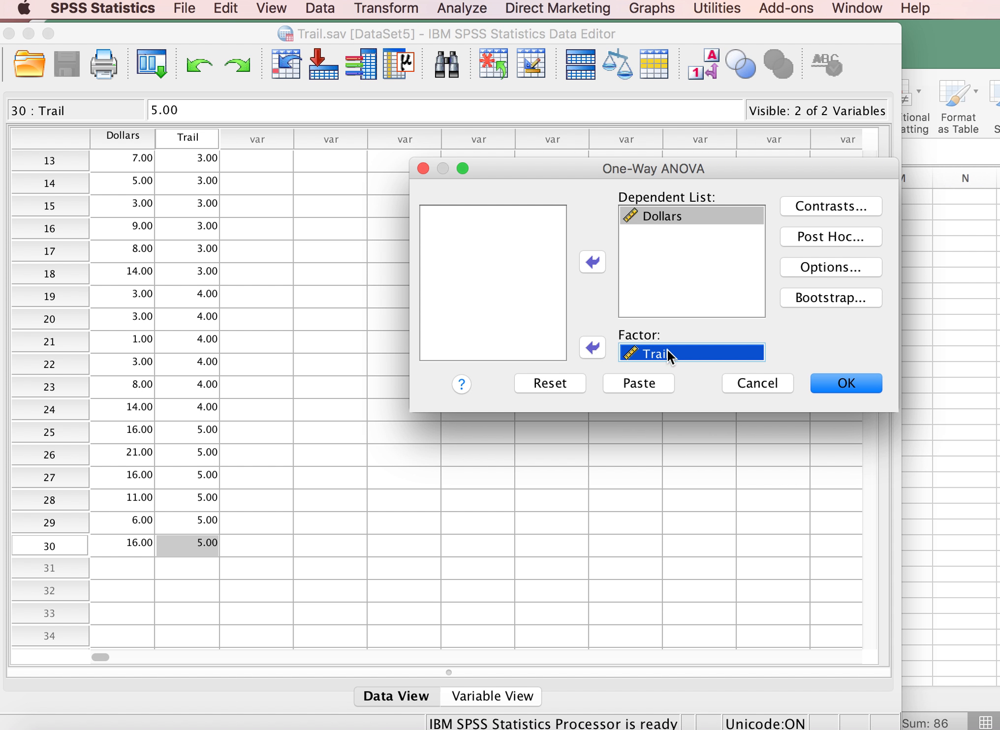
left_click(653, 352)
Add the Scheffe post hoc test to the One-Way ANOVA and run the analysis.
left_click(820, 237)
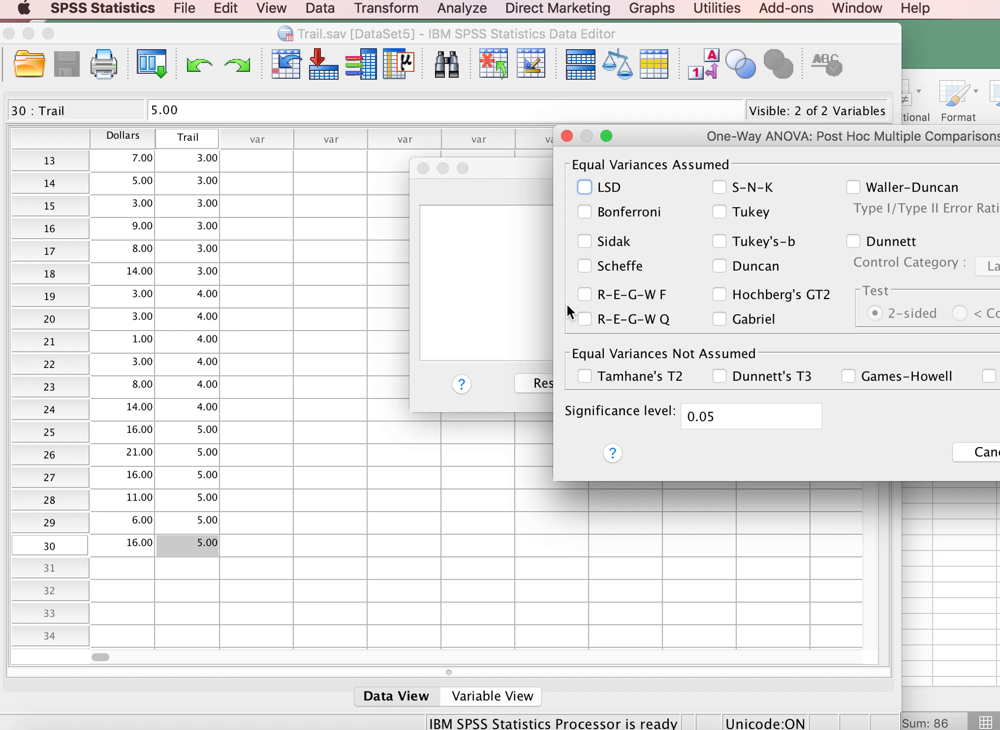
left_click(584, 264)
left_click_drag(811, 133, 635, 135)
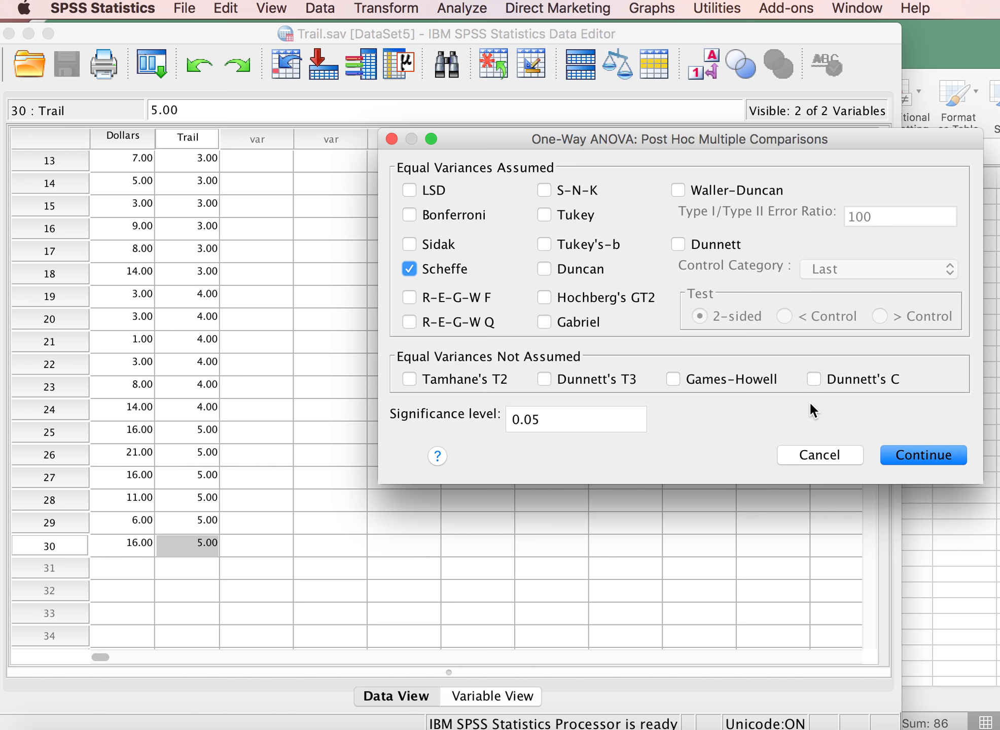
left_click(895, 453)
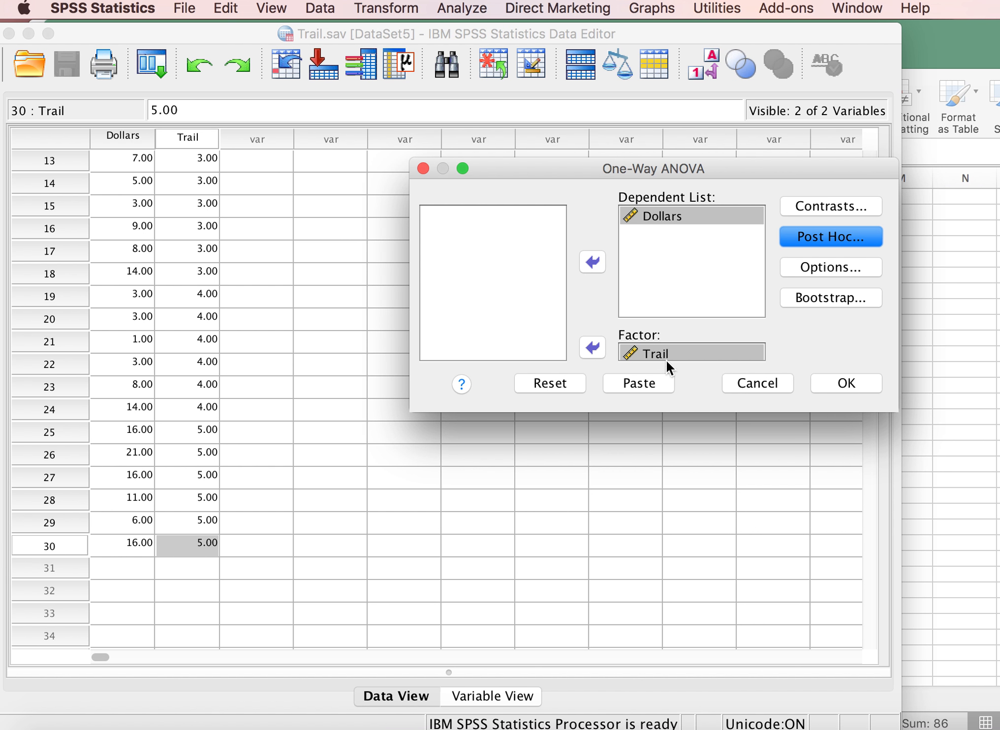
left_click(857, 381)
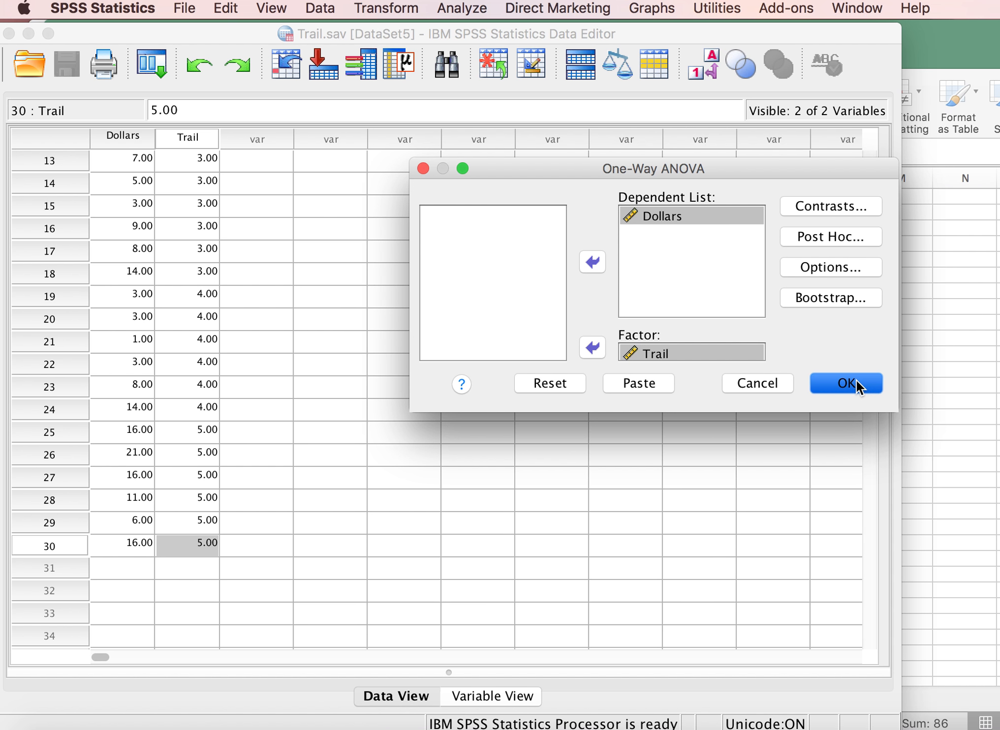
Examine the ANOVA table and the Scheffe Multiple Comparisons table in the One-Way ANOVA output.
left_click(679, 329)
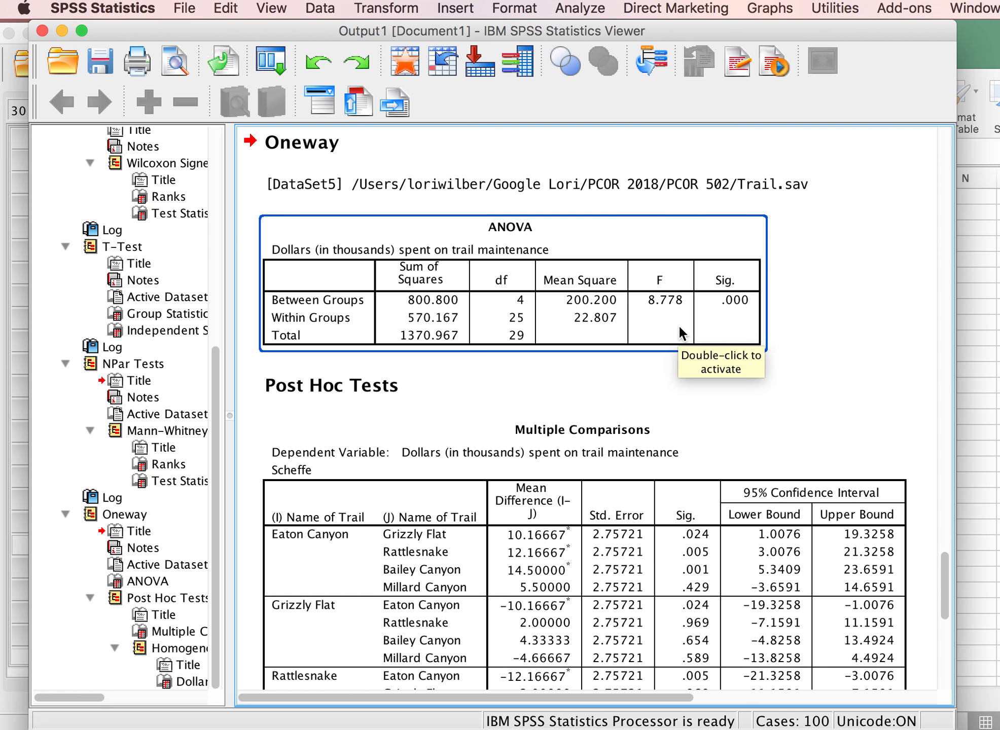
left_click(633, 393)
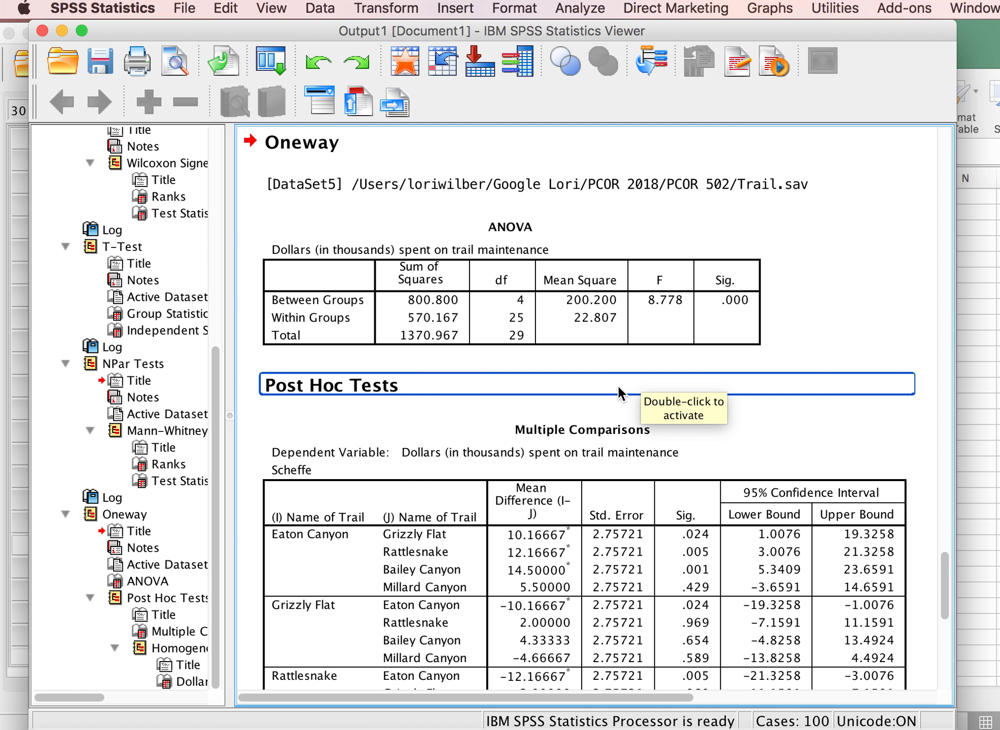
left_click(595, 406)
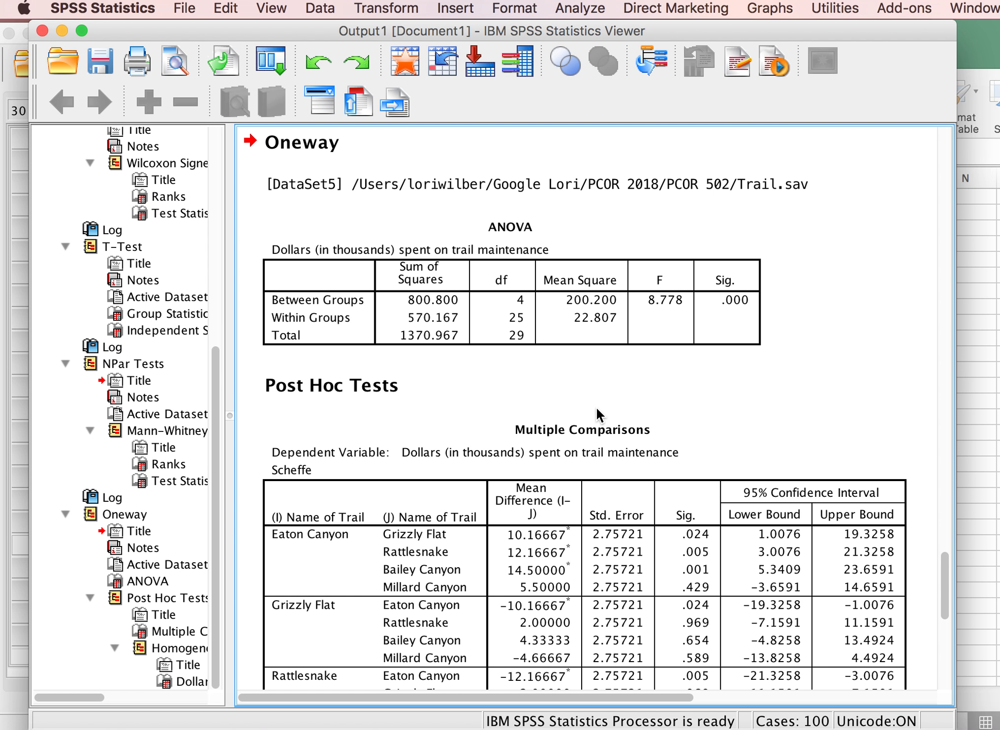
left_click(597, 409)
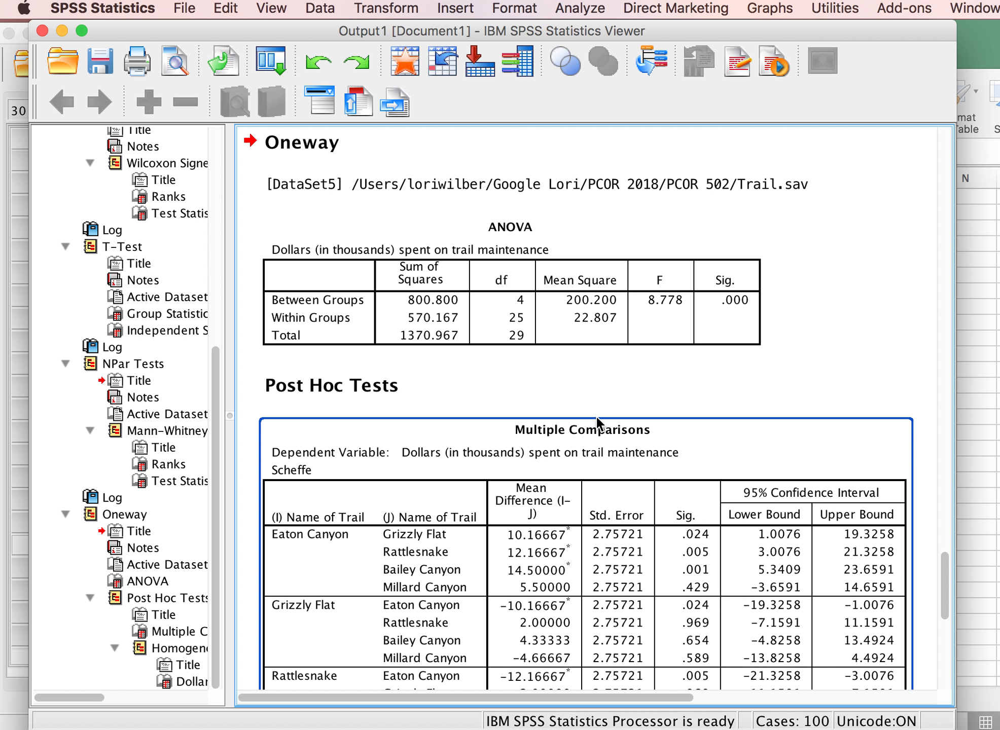
left_click(599, 384)
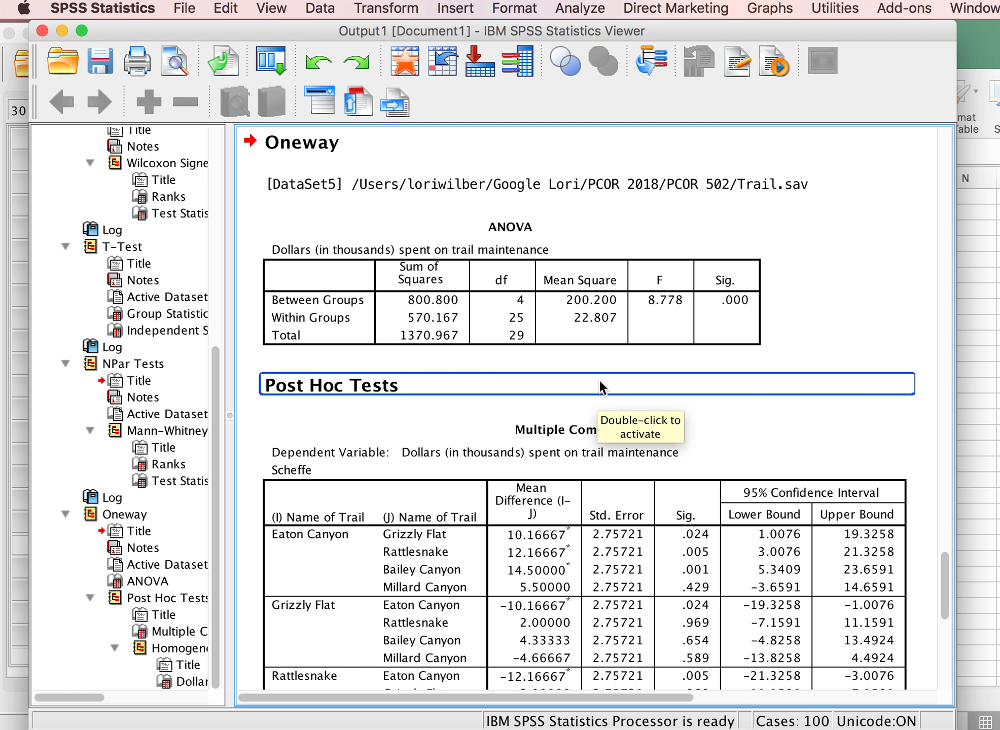
left_click(594, 358)
left_click(589, 338)
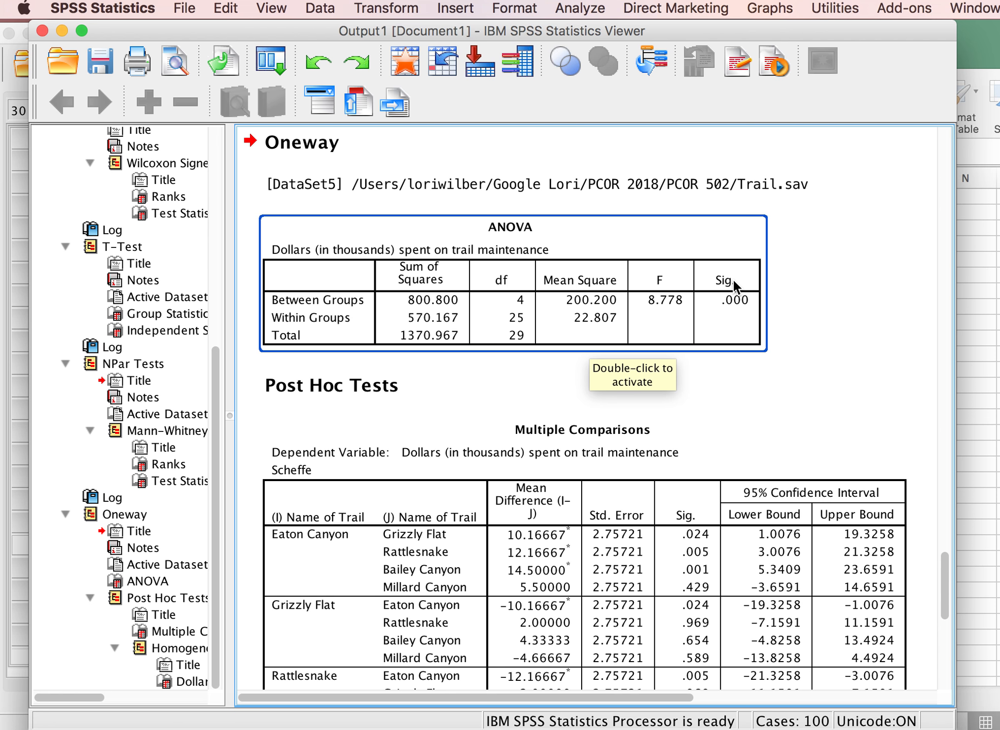
left_click(579, 420)
scroll(579, 420, "down", 5)
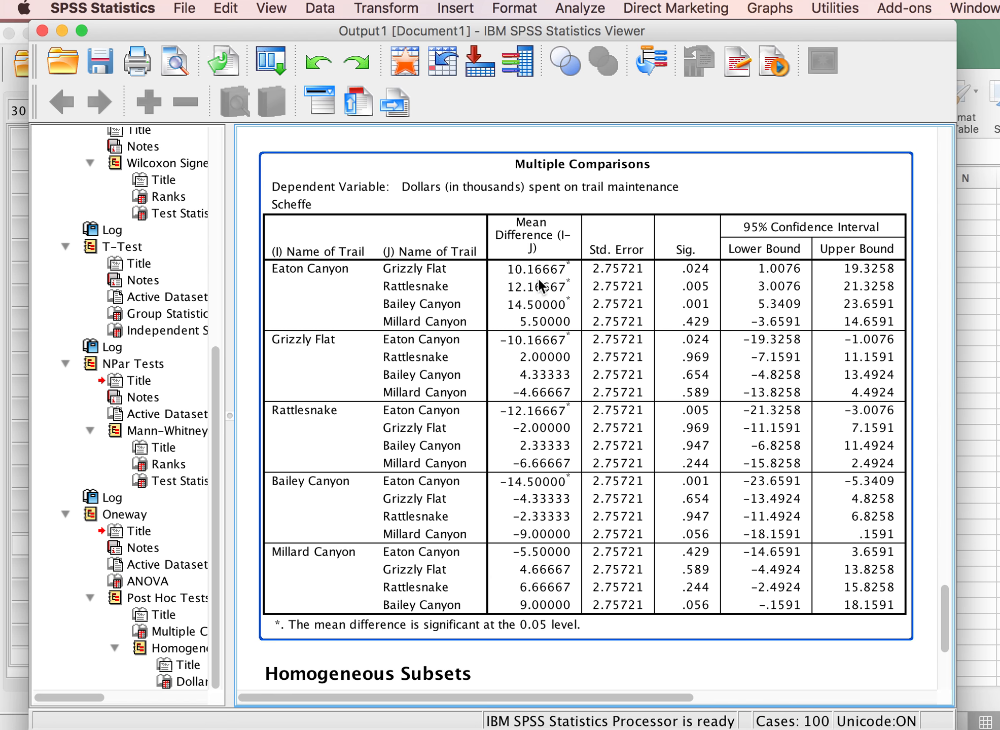
scroll(537, 276, "down", 6)
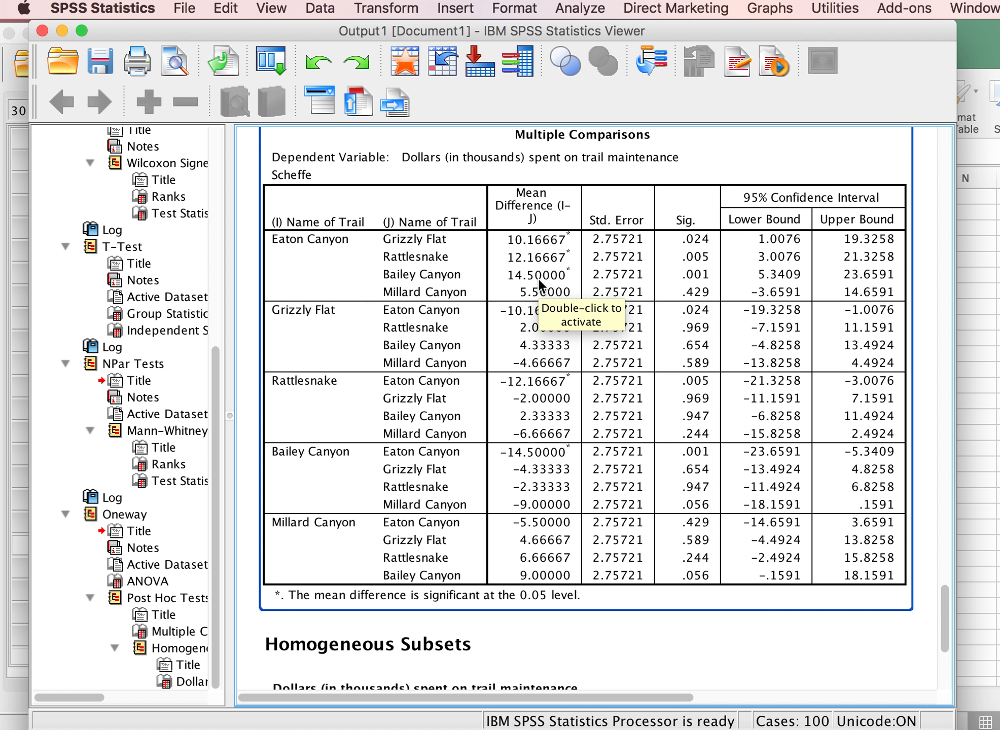
scroll(538, 279, "up", 15)
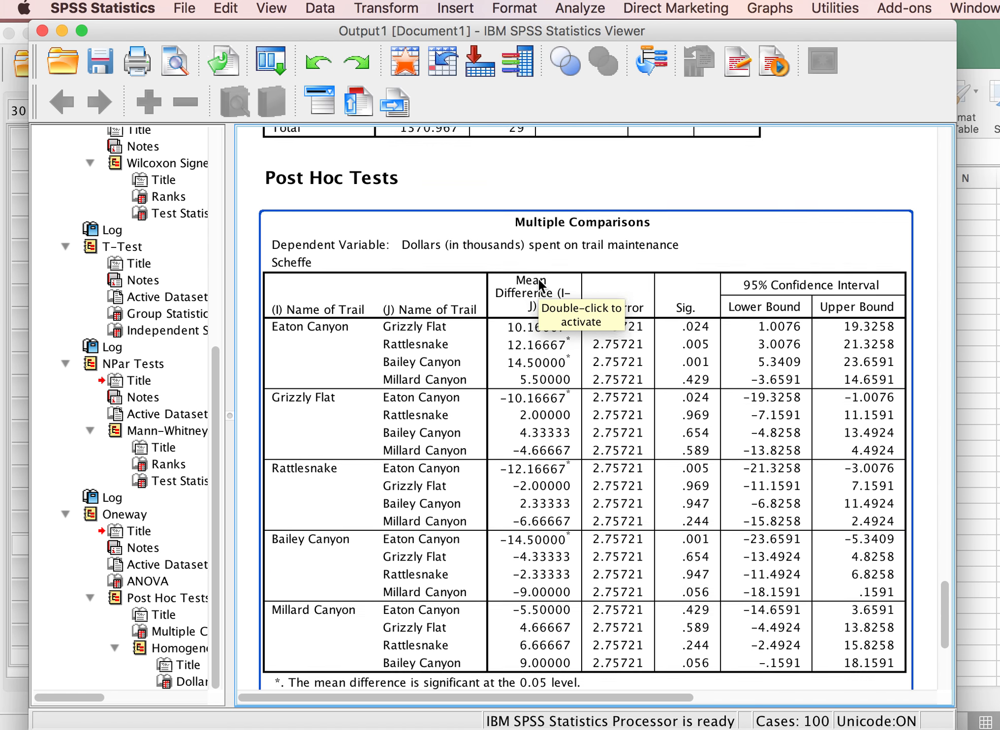
scroll(539, 279, "down", 4)
scroll(540, 280, "down", 1)
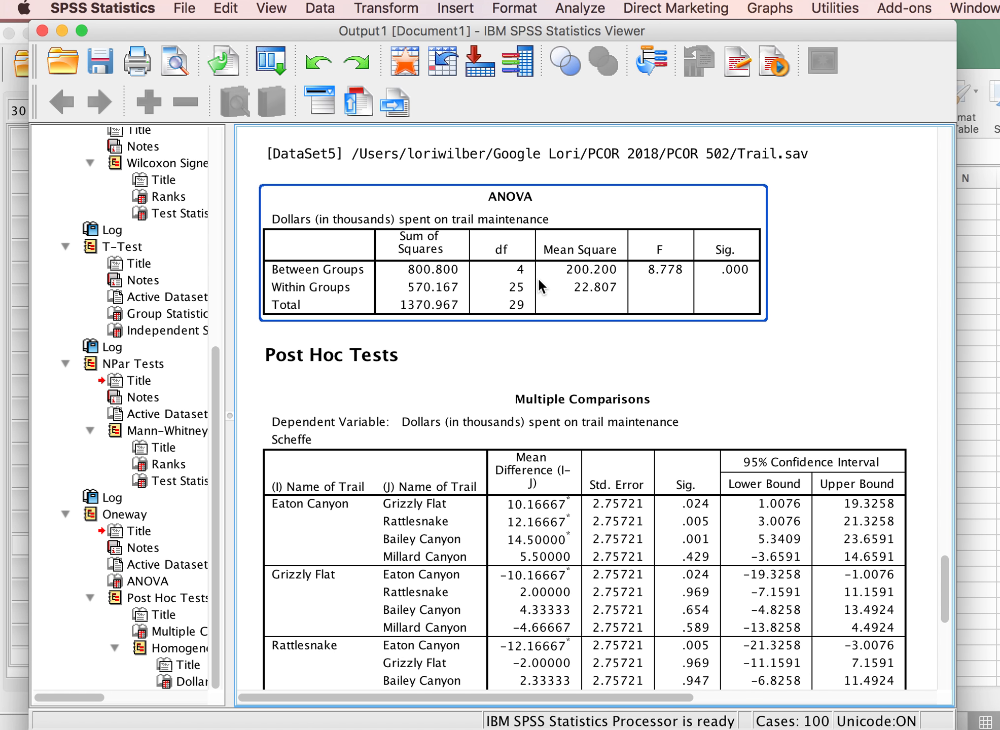
Rerun the One-Way ANOVA of Dollars by Trail with the Descriptive statistics option added.
left_click(581, 8)
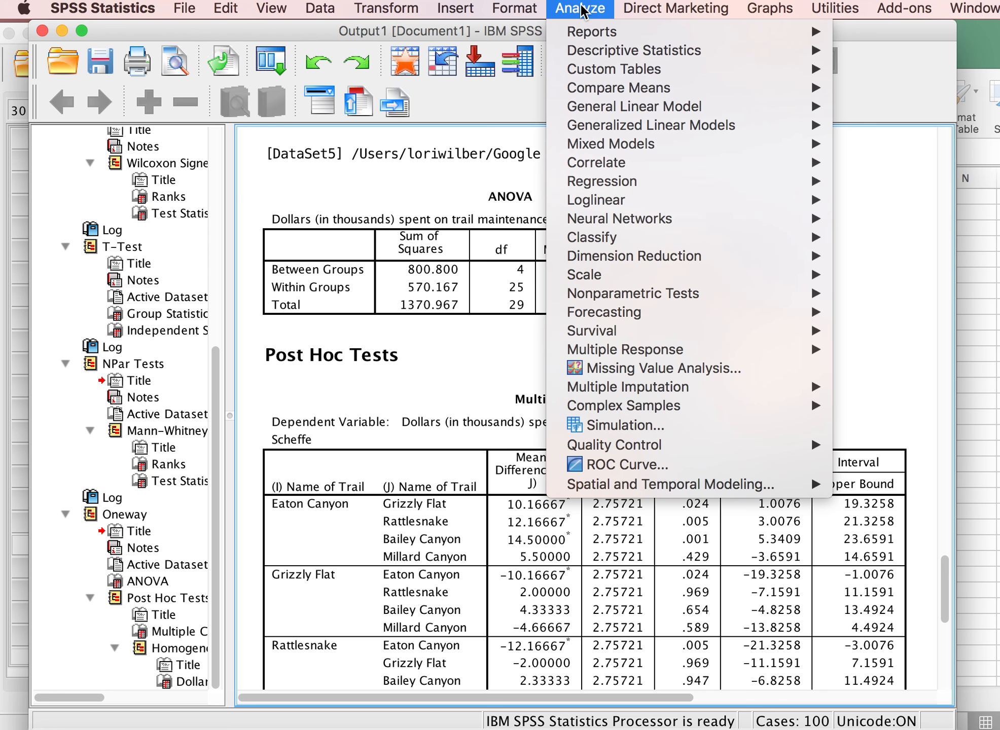
mouse_move(624, 91)
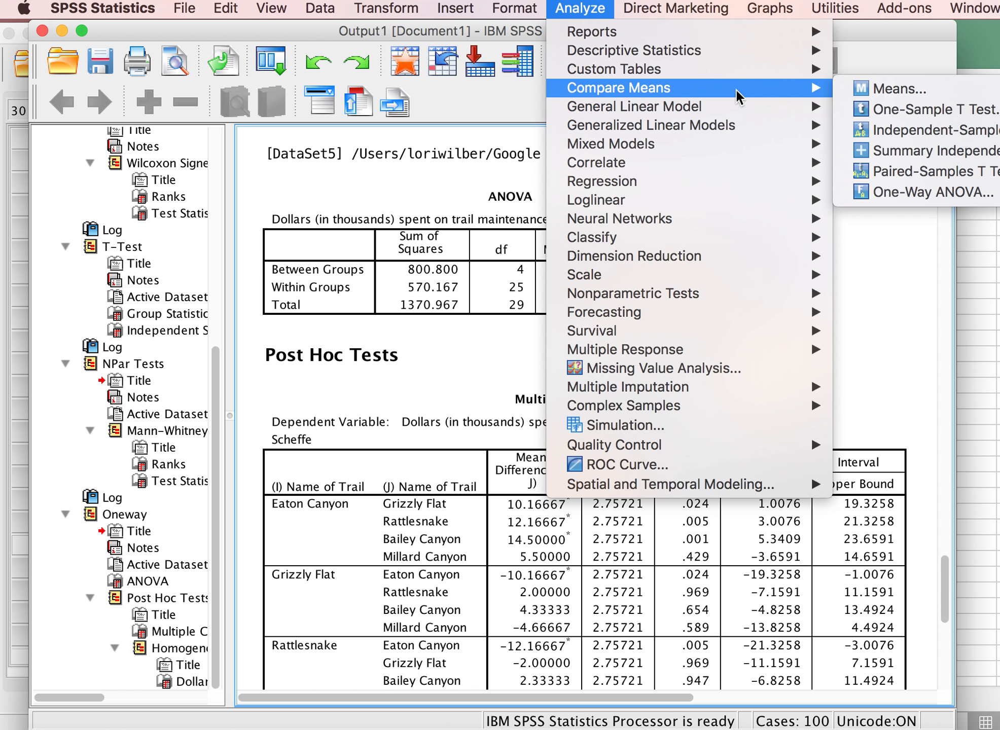
left_click(920, 194)
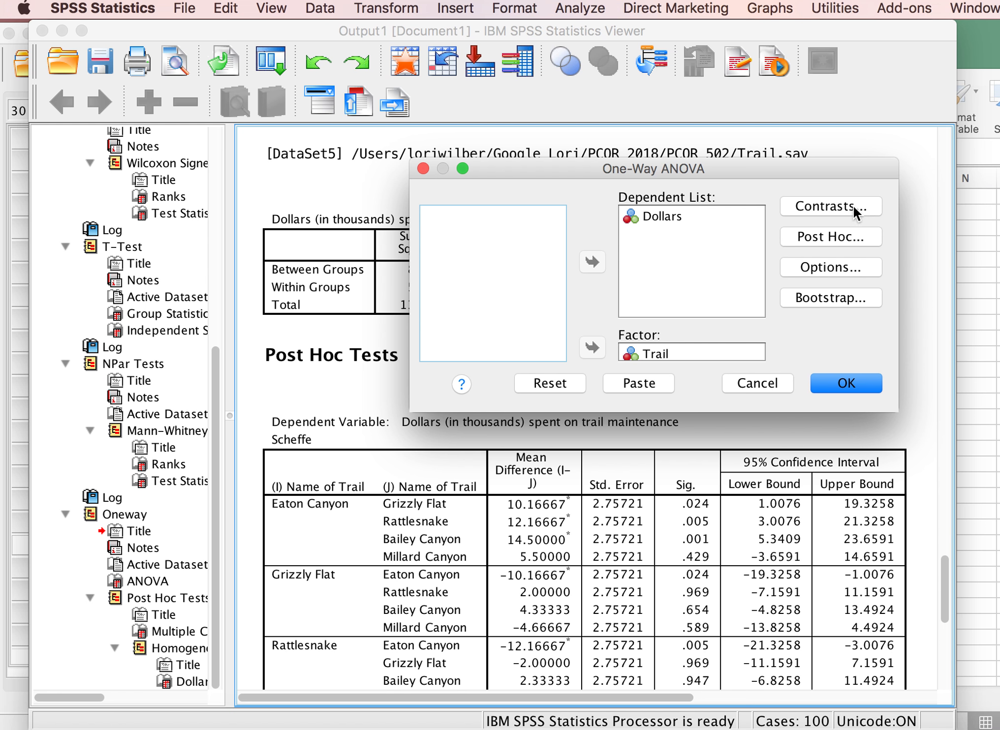
left_click(852, 205)
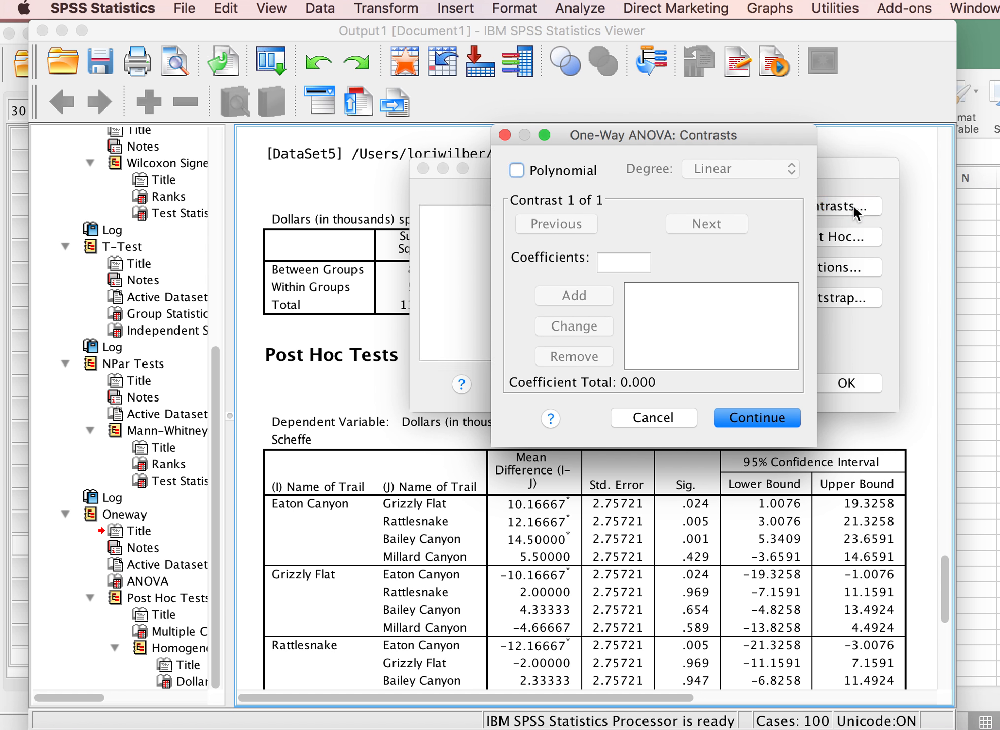
left_click(761, 420)
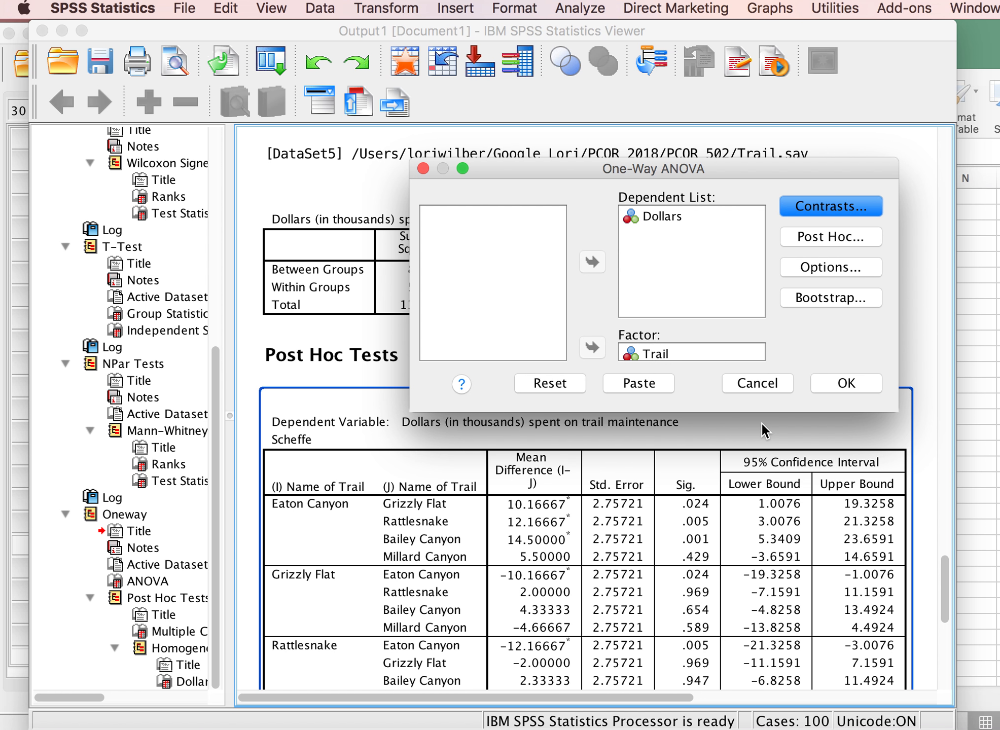
left_click(831, 268)
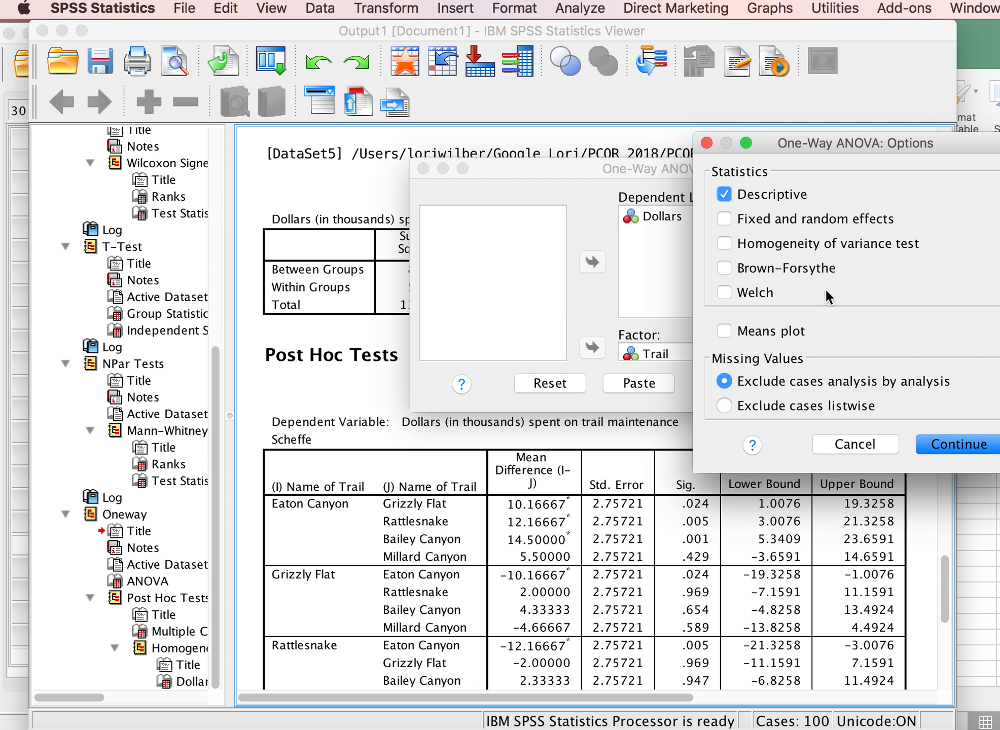
left_click(952, 446)
left_click(842, 382)
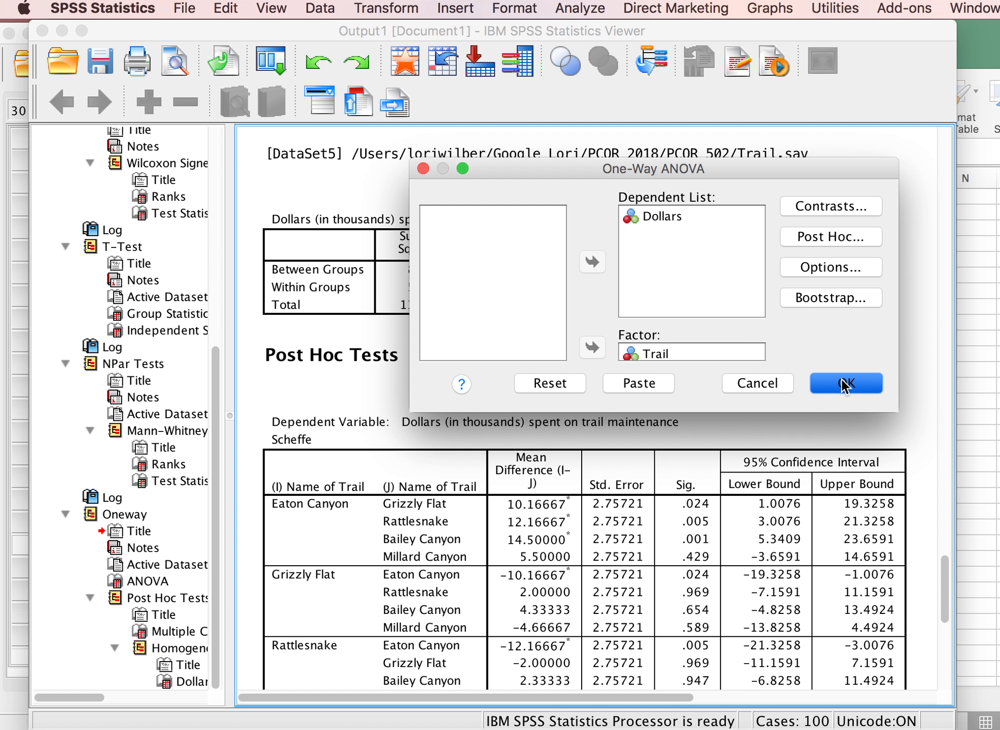
Examine the trail means in the new Descriptives table alongside the F and Sig. values in the ANOVA table.
left_click(733, 382)
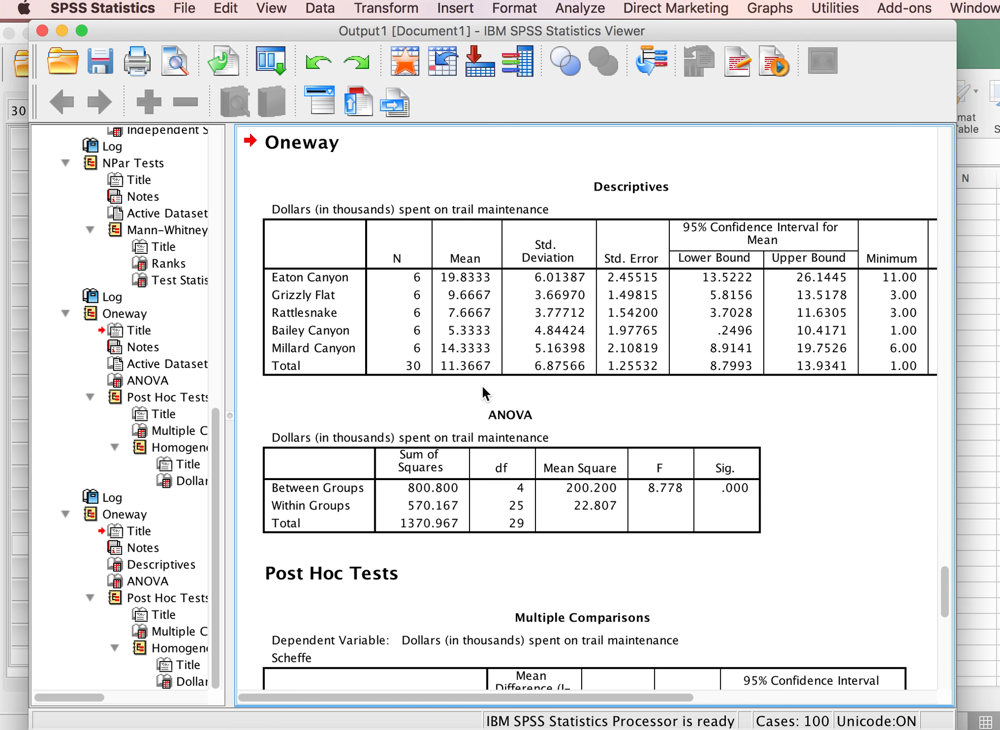
left_click(532, 411)
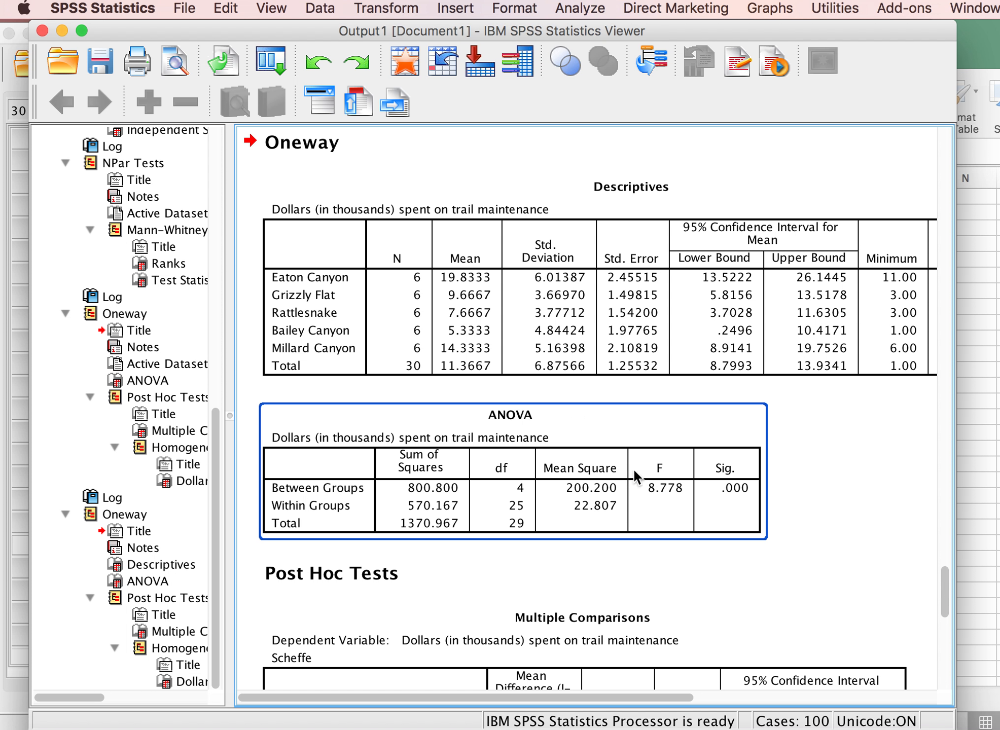
left_click(508, 307)
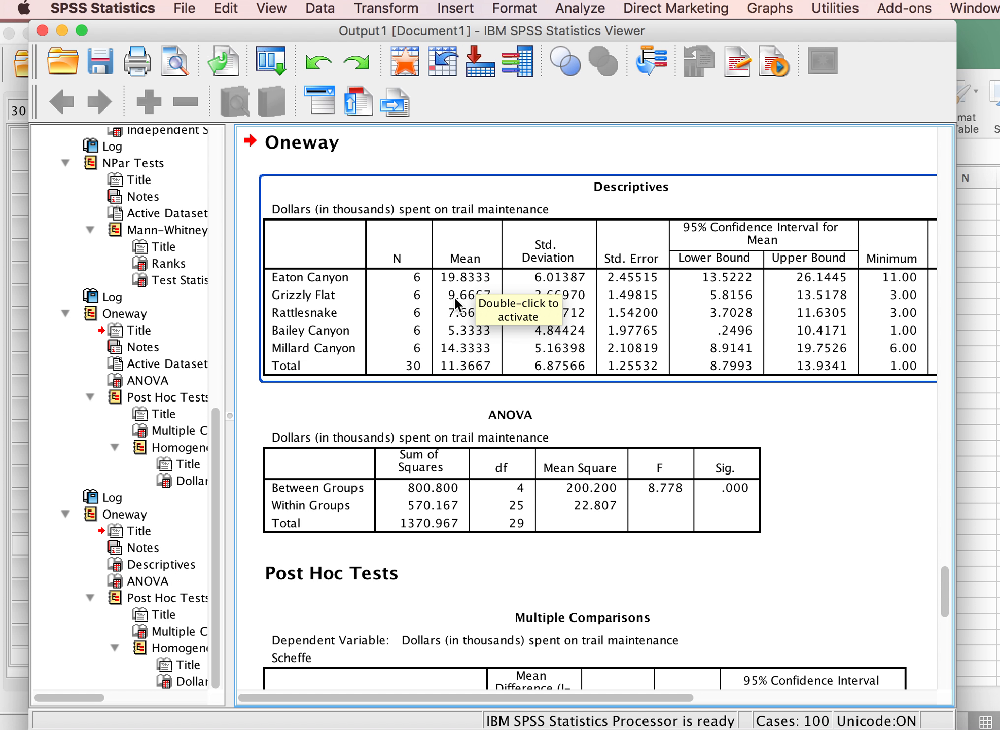
left_click(574, 419)
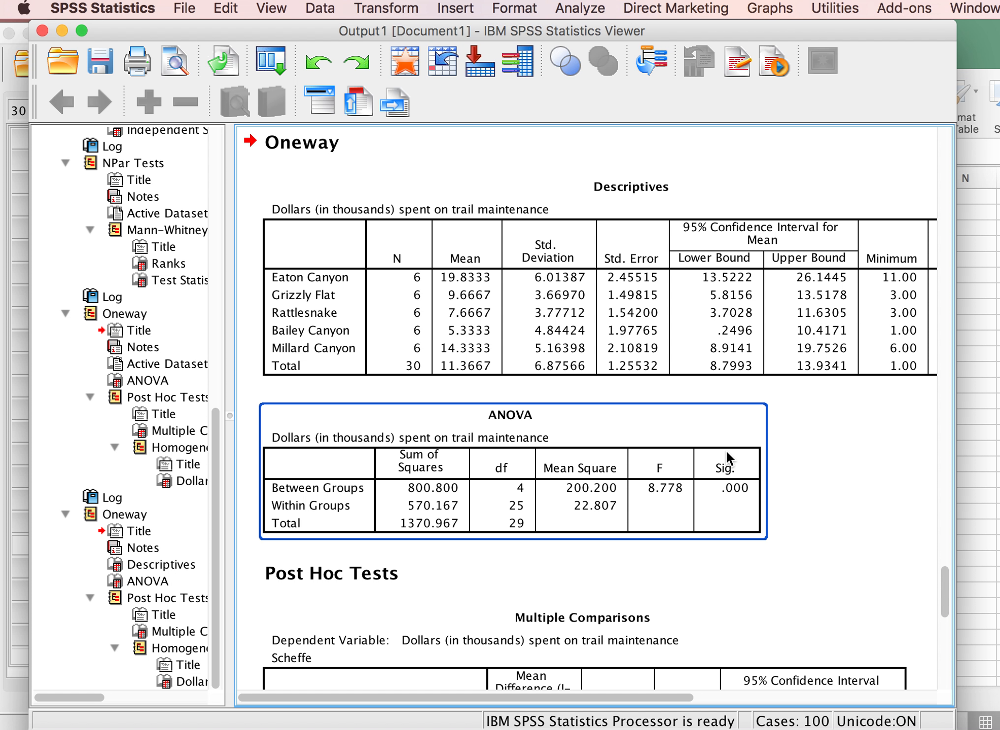
left_click(533, 285)
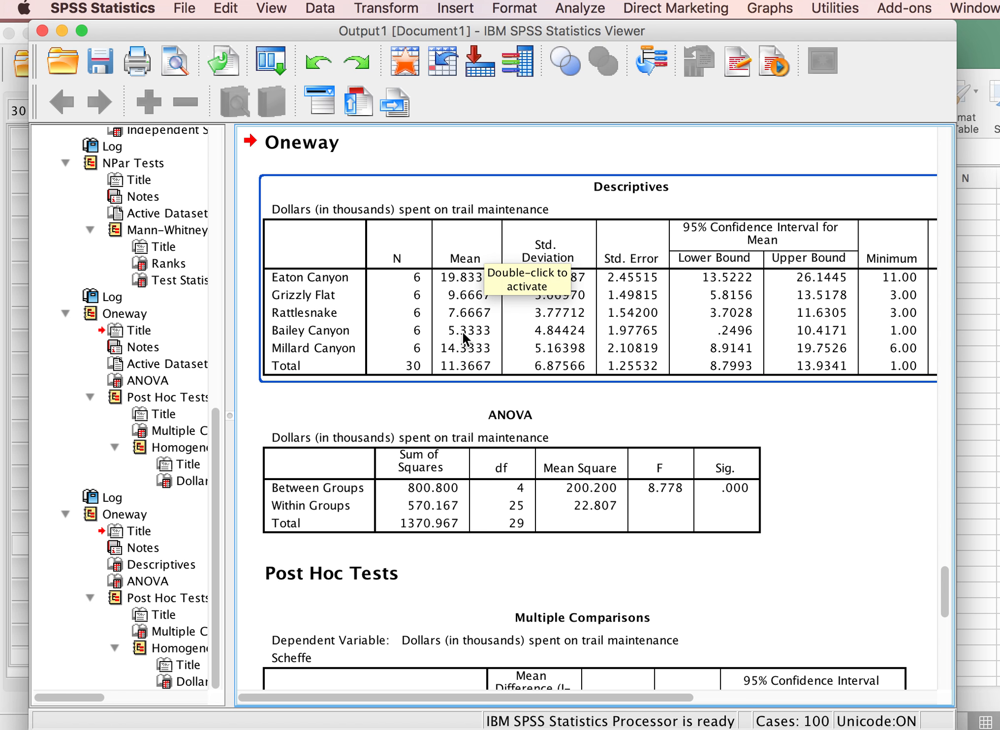
left_click(600, 495)
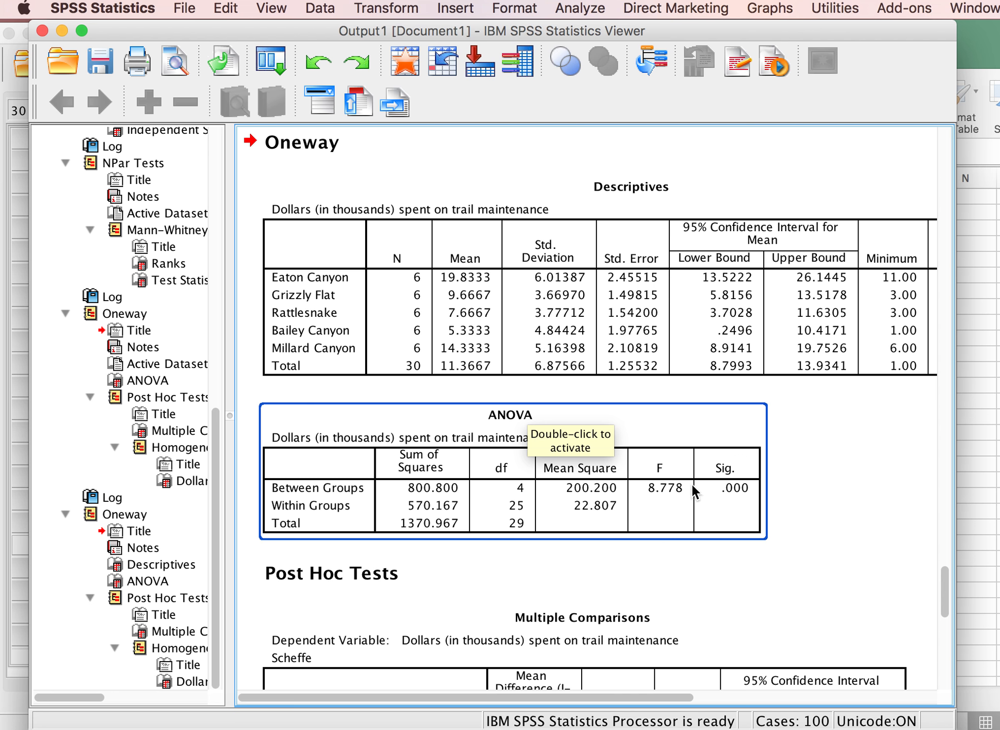
Compare the Scheffe Multiple Comparisons significance values for each trail pair with the trail means in the Descriptives table.
scroll(678, 483, "down", 10)
scroll(677, 482, "down", 3)
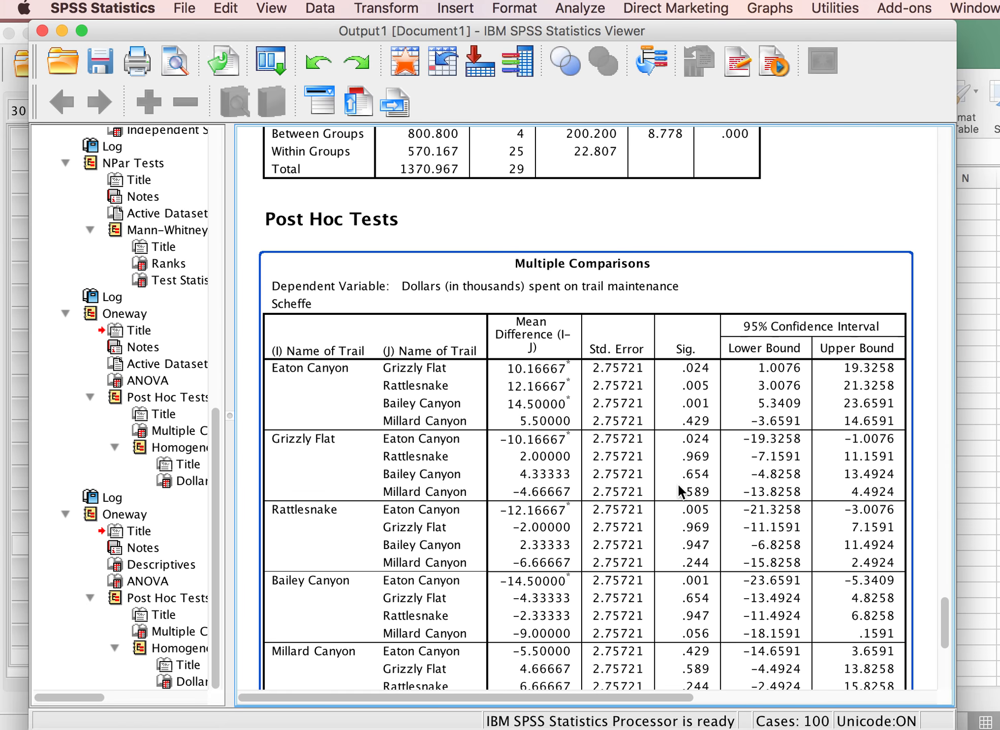
scroll(677, 482, "down", 1)
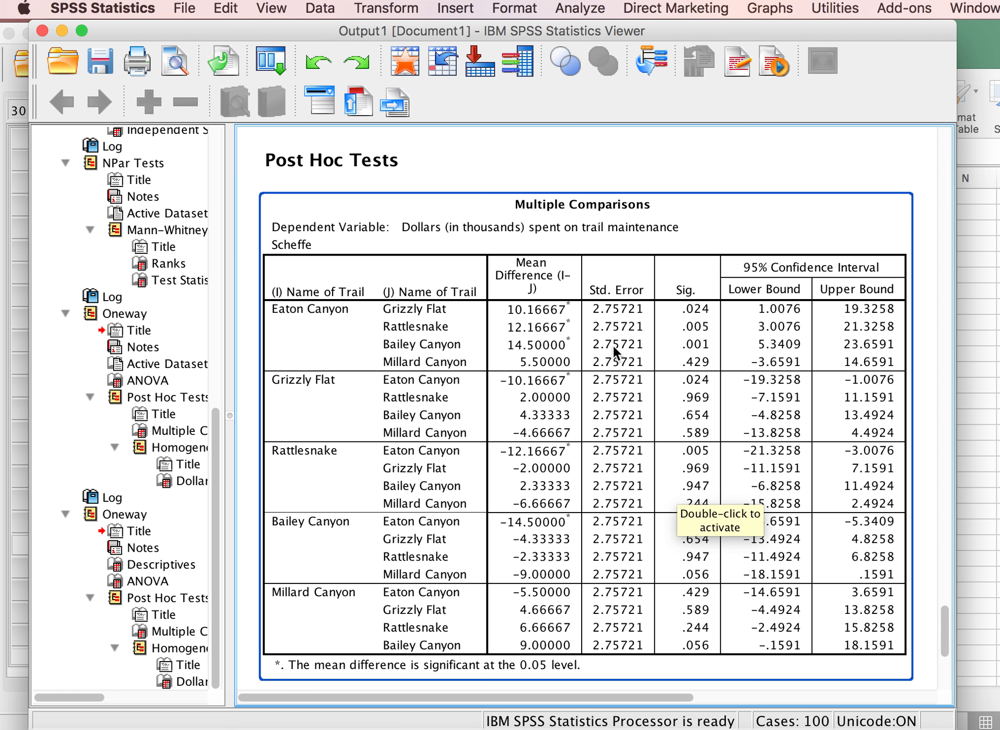
scroll(611, 344, "up", 3)
scroll(612, 344, "up", 5)
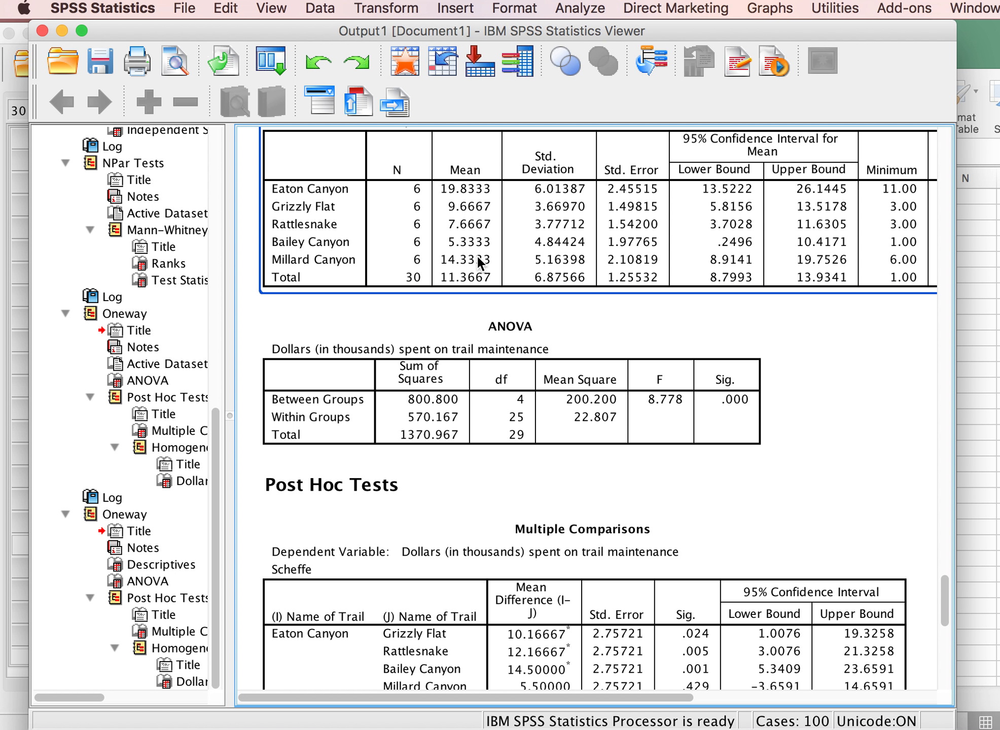
left_click(591, 484)
scroll(592, 485, "down", 2)
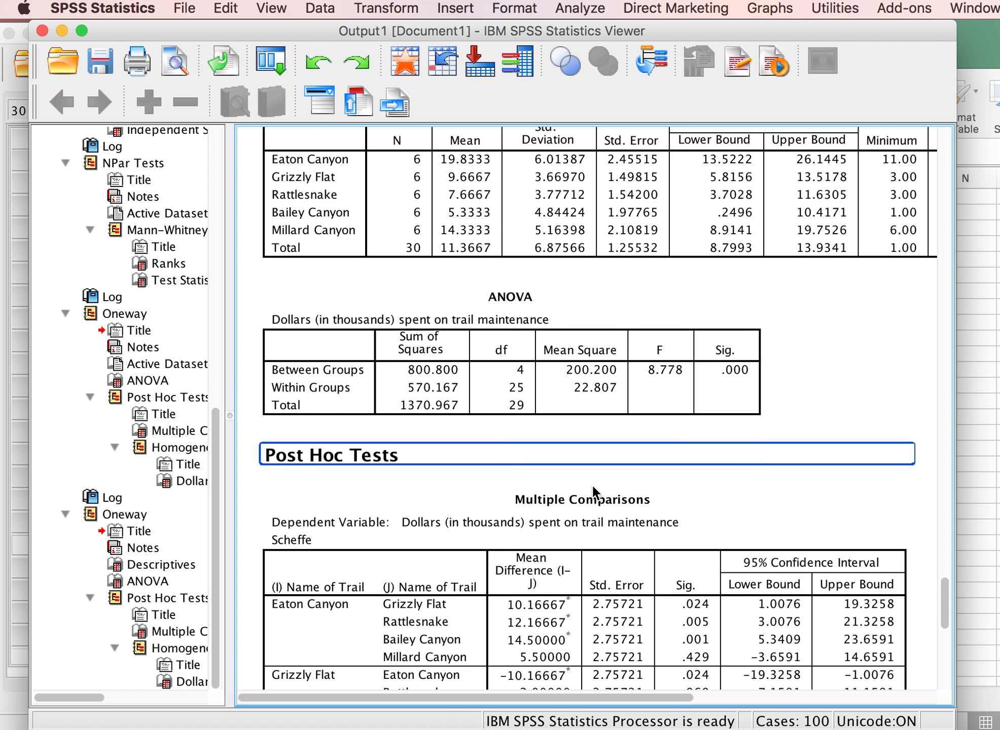
left_click(709, 599)
left_click(601, 370)
left_click(509, 183)
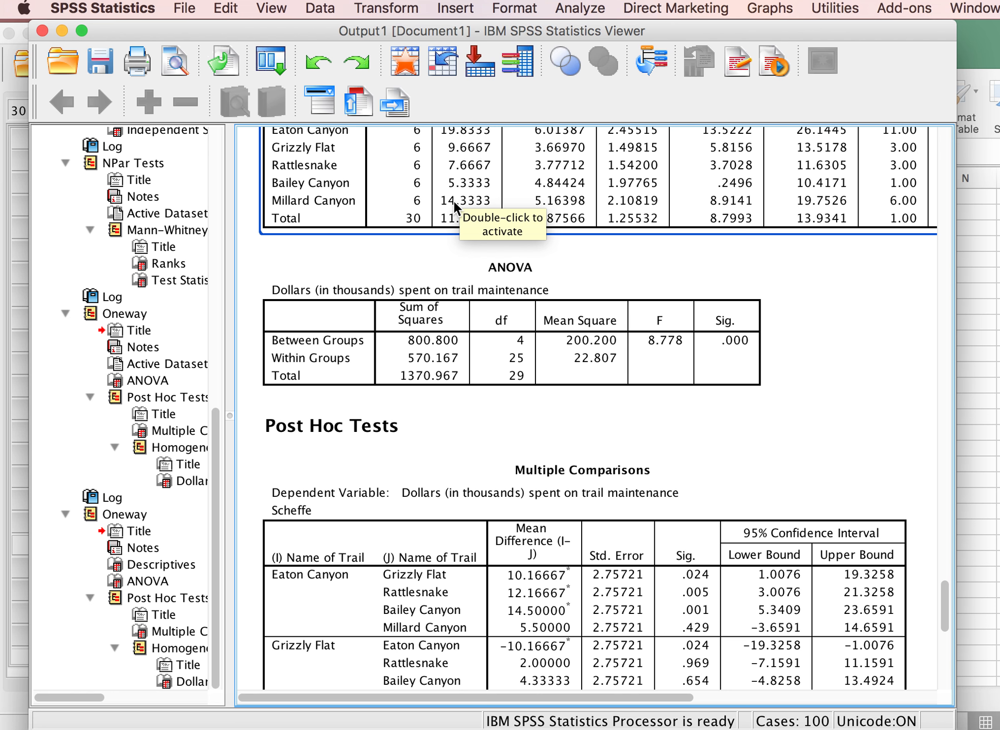
scroll(572, 273, "down", 10)
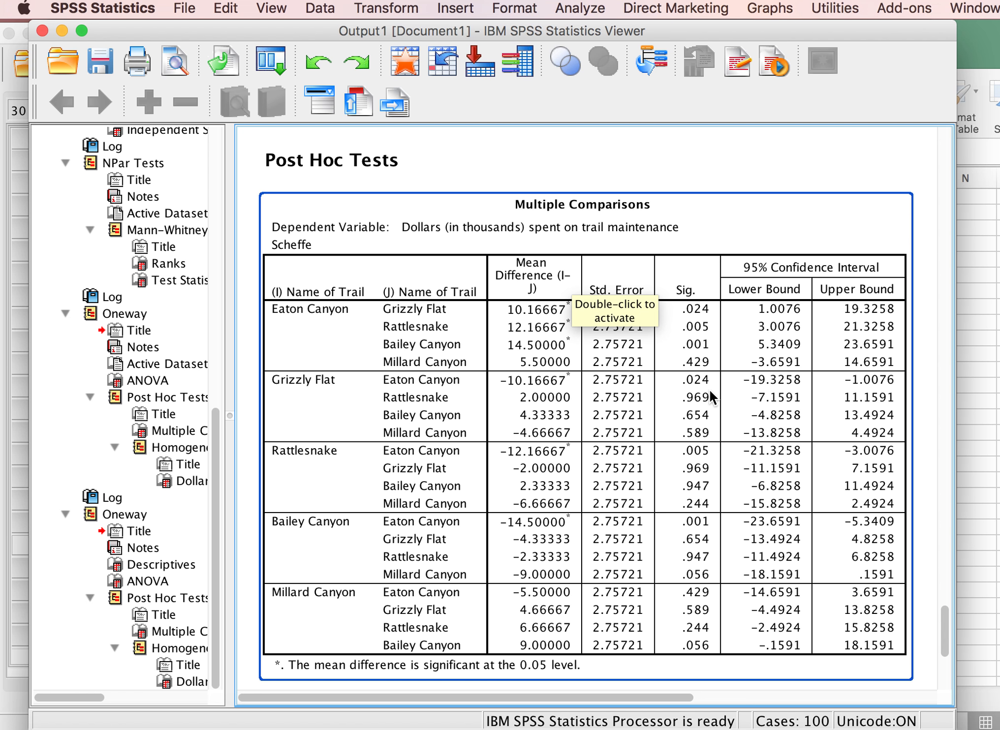
left_click(694, 310)
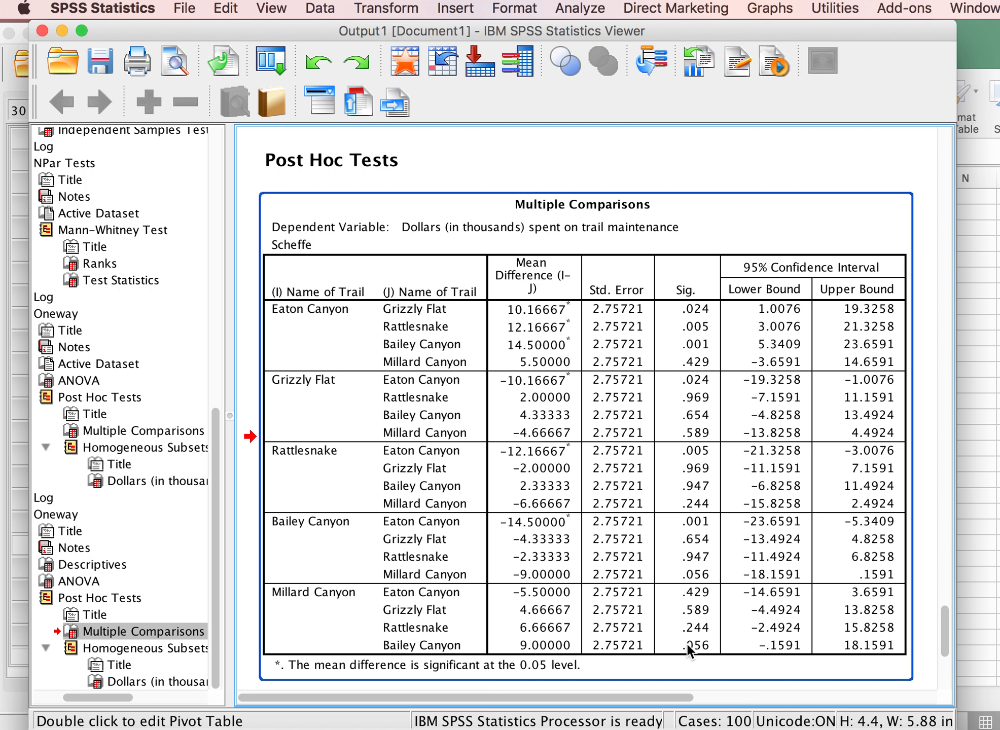
Review the latest ANOVA table once more and switch to the Excel workbook holding the source trail data.
scroll(689, 649, "up", 5)
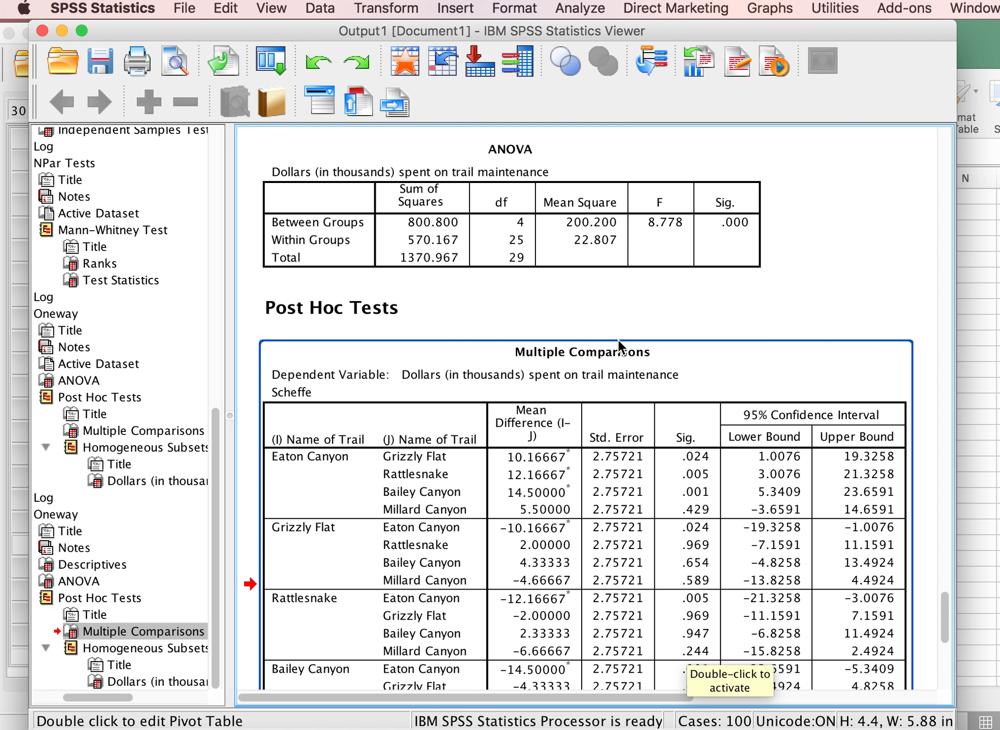
scroll(618, 377, "up", 5)
left_click(618, 377)
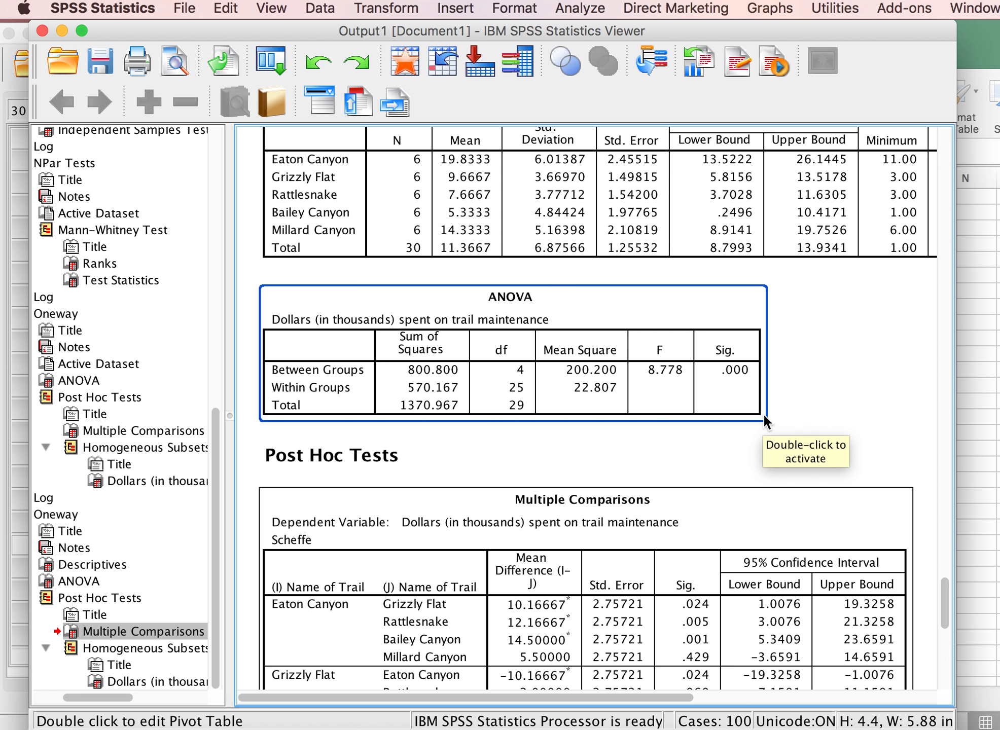
left_click(973, 381)
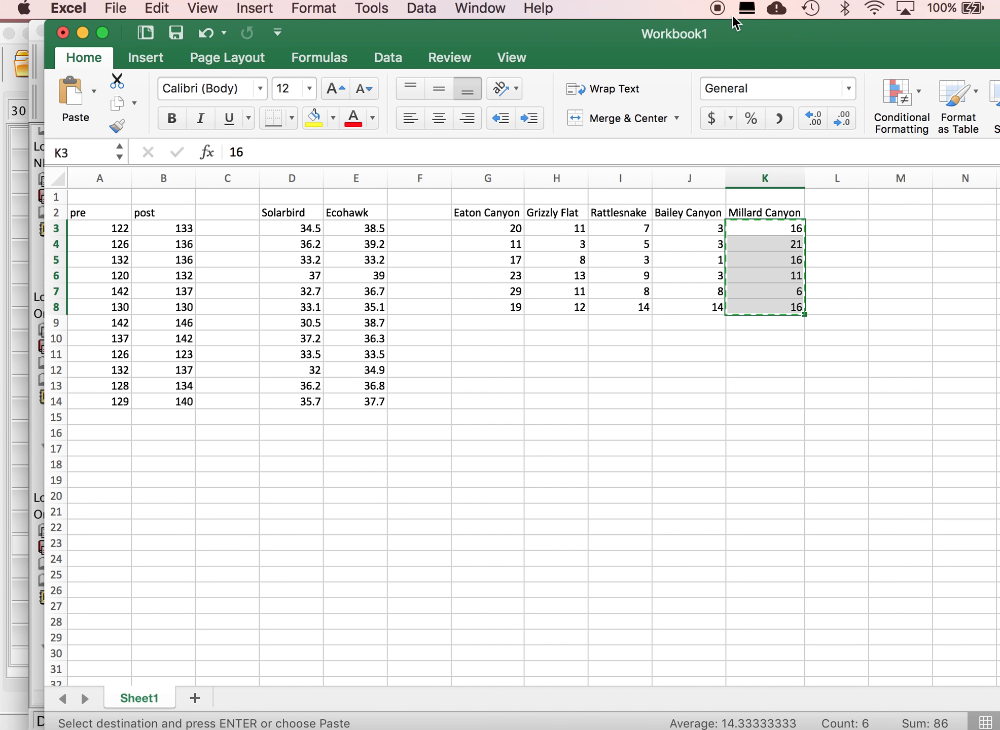